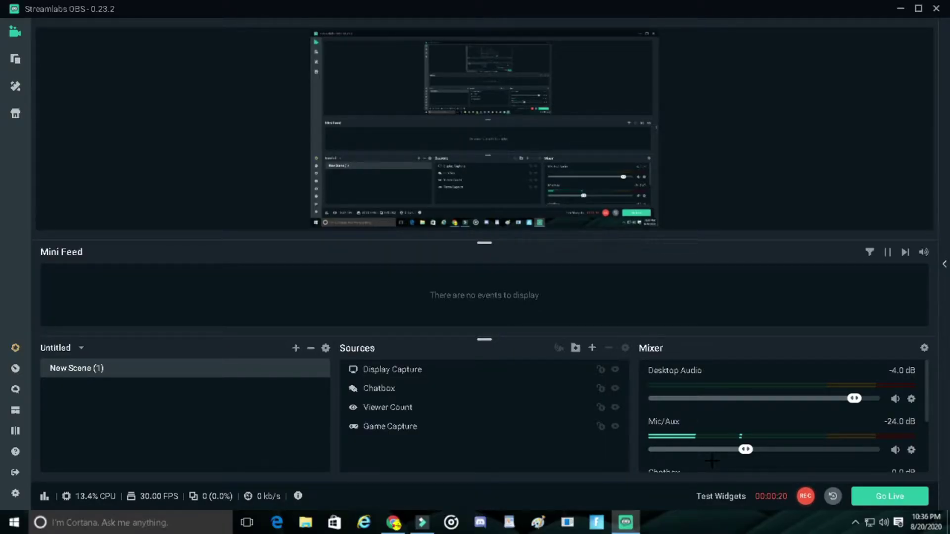
# Step: Switch to Photopea, create a white 1920 × 1080 px project at 72 DPI and close the older blank project
pyautogui.hotkey('alt', 'Tab')
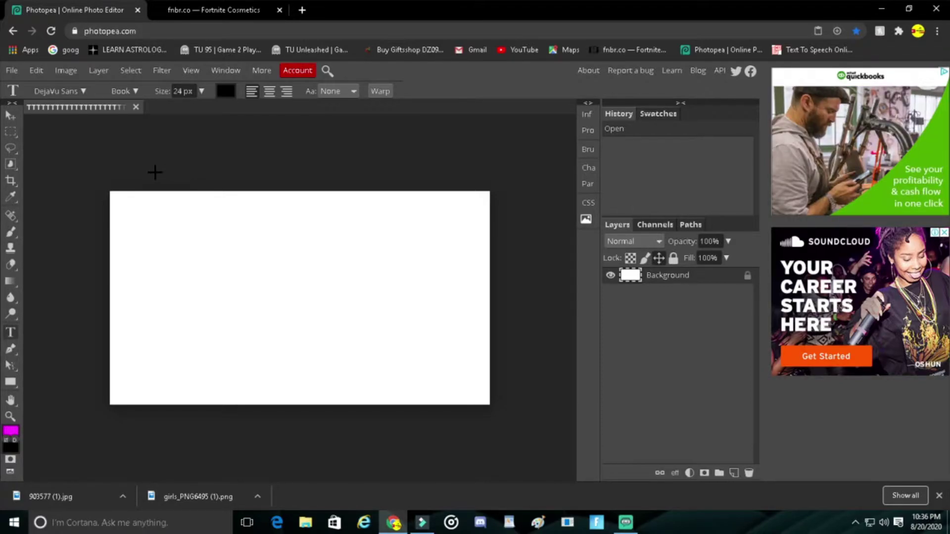
pyautogui.click(12, 70)
pyautogui.click(50, 88)
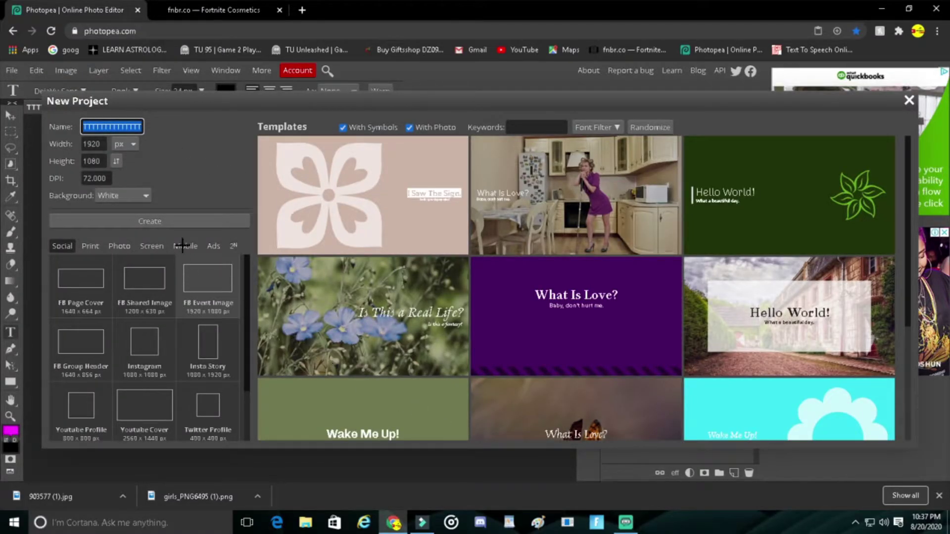
pyautogui.click(183, 220)
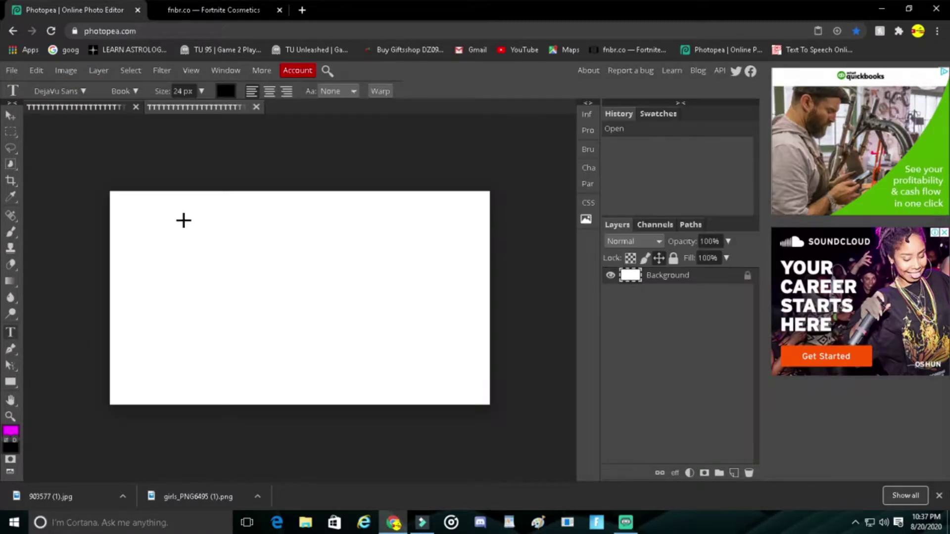
pyautogui.click(137, 108)
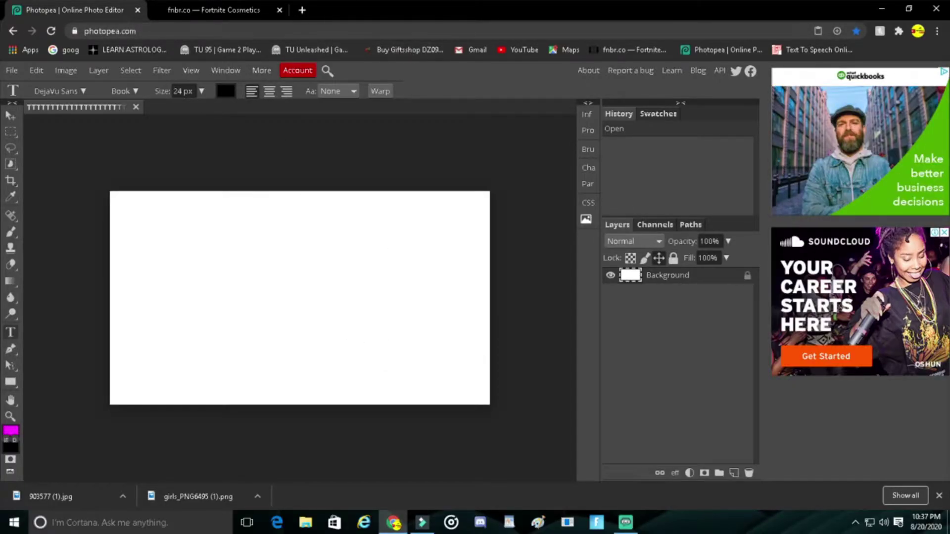
# Step: Place the image 903577 from the DOWNLOADS folder into the project at its full-canvas size as the backdrop
pyautogui.click(11, 71)
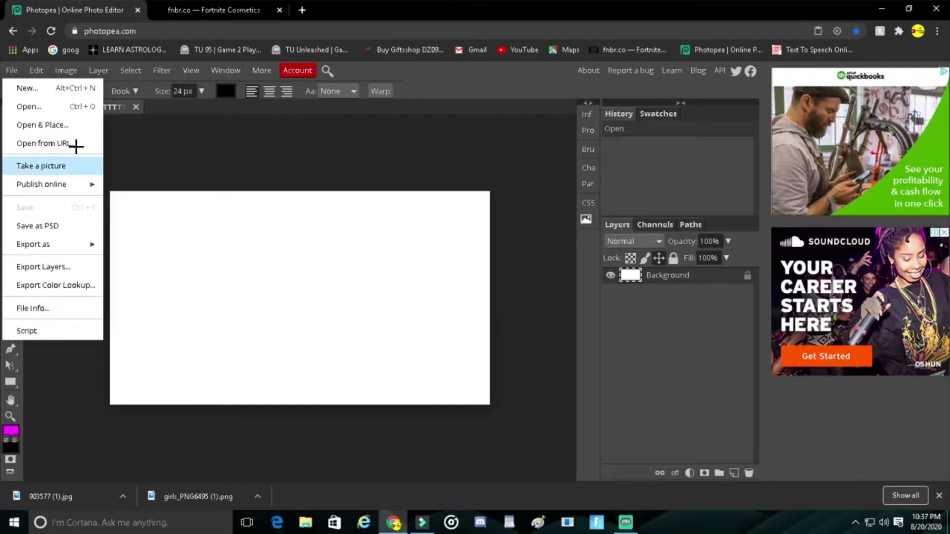
pyautogui.click(74, 124)
pyautogui.write('TTTTTTTTTTTTTTTTTTTTTTTT')
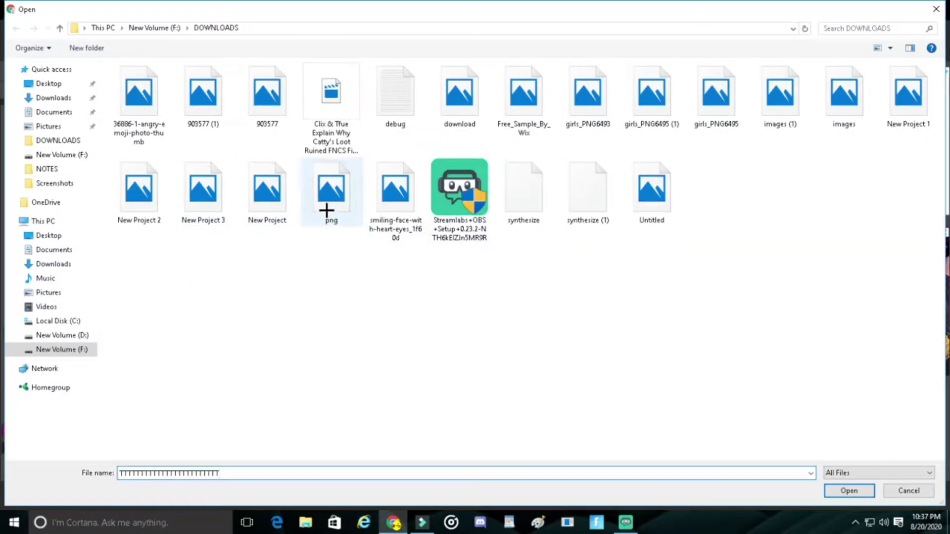
pyautogui.doubleClick(267, 110)
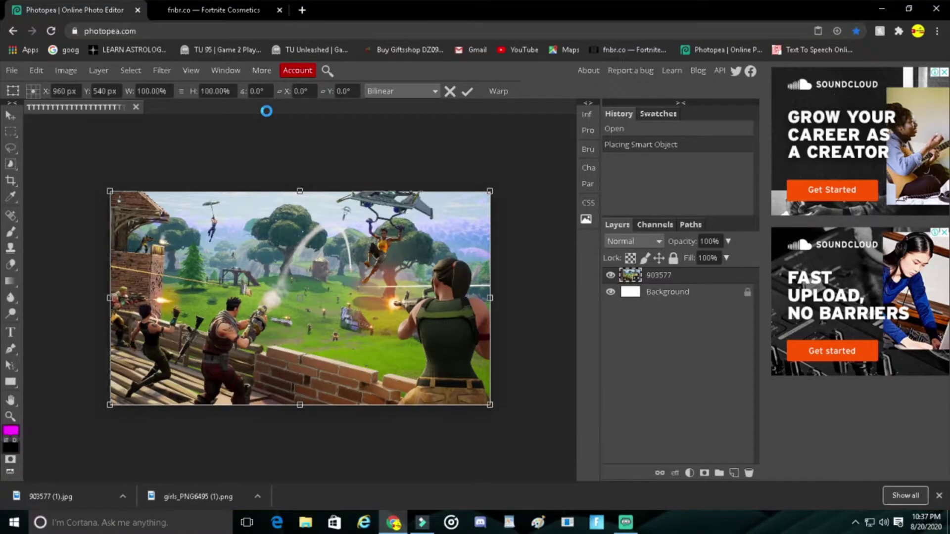
pyautogui.press('Return')
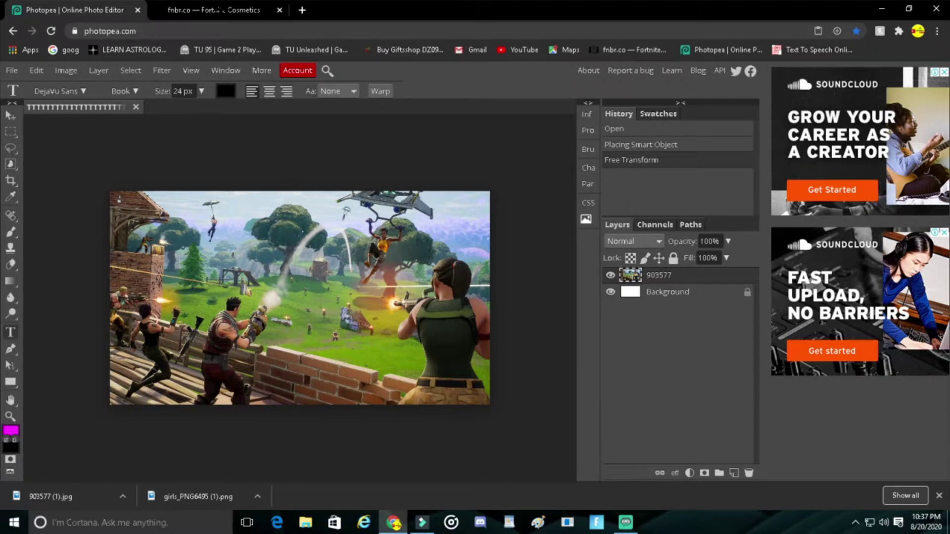
# Step: Open the PNG image gallery on the fnbr.co Fortnite Cosmetics site
pyautogui.click(221, 9)
pyautogui.scroll(-10, 560, 285)
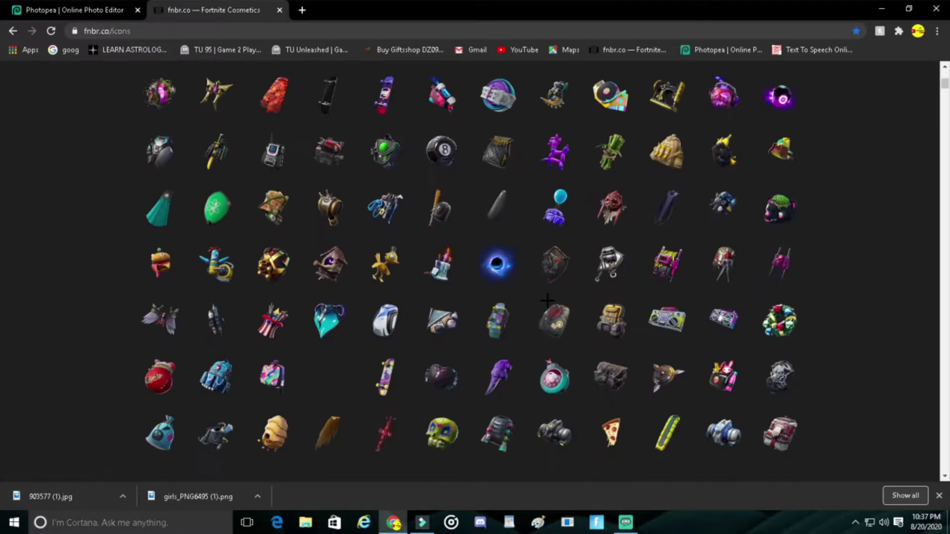
pyautogui.scroll(3, 527, 143)
pyautogui.scroll(7, 527, 142)
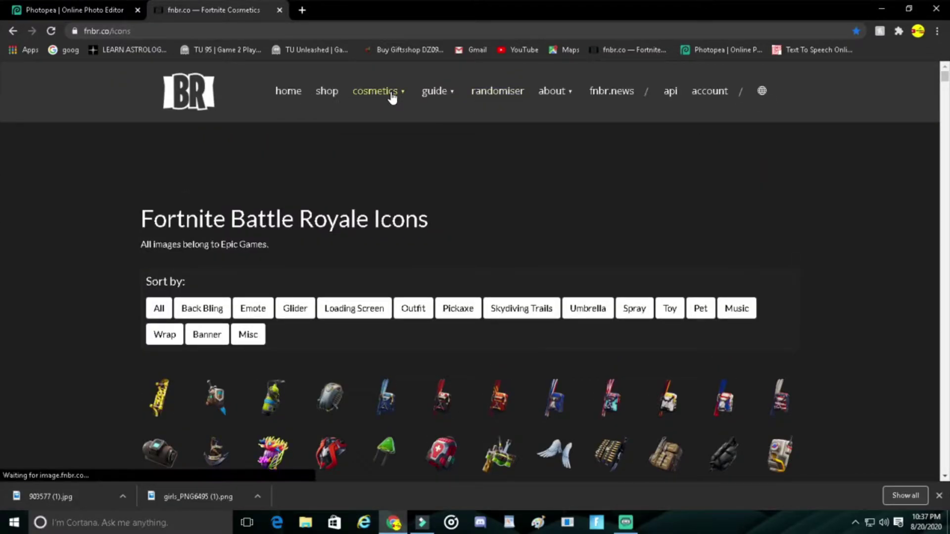
pyautogui.moveTo(392, 97)
pyautogui.click(371, 158)
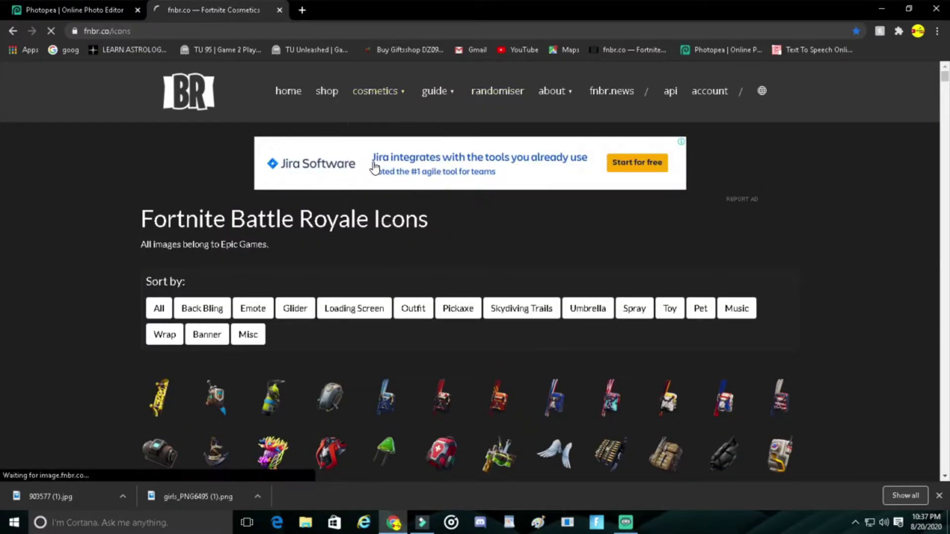
# Step: Find the Ghoul Trooper outfit in the PNG gallery and save its image as png (1) in the DOWNLOADS folder
pyautogui.scroll(-5, 373, 155)
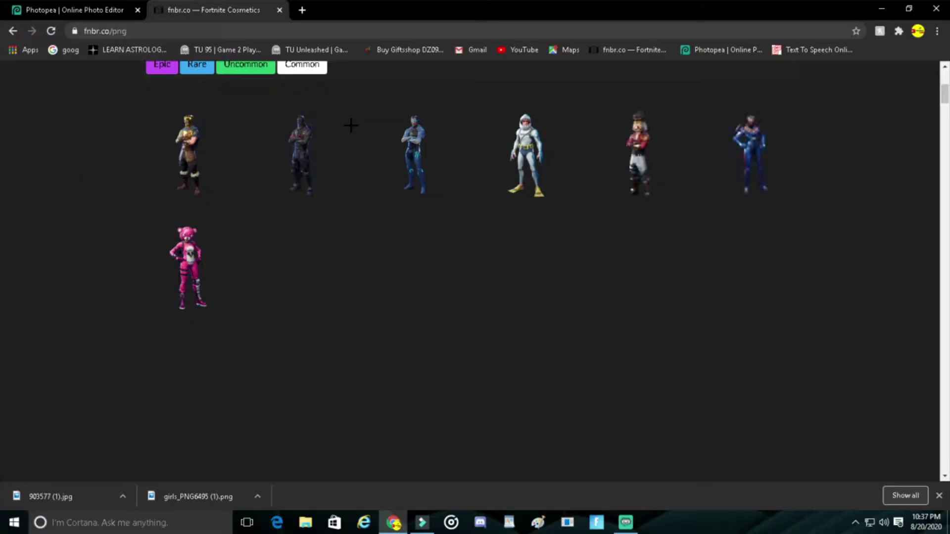
pyautogui.scroll(-2, 351, 125)
pyautogui.scroll(-1, 351, 125)
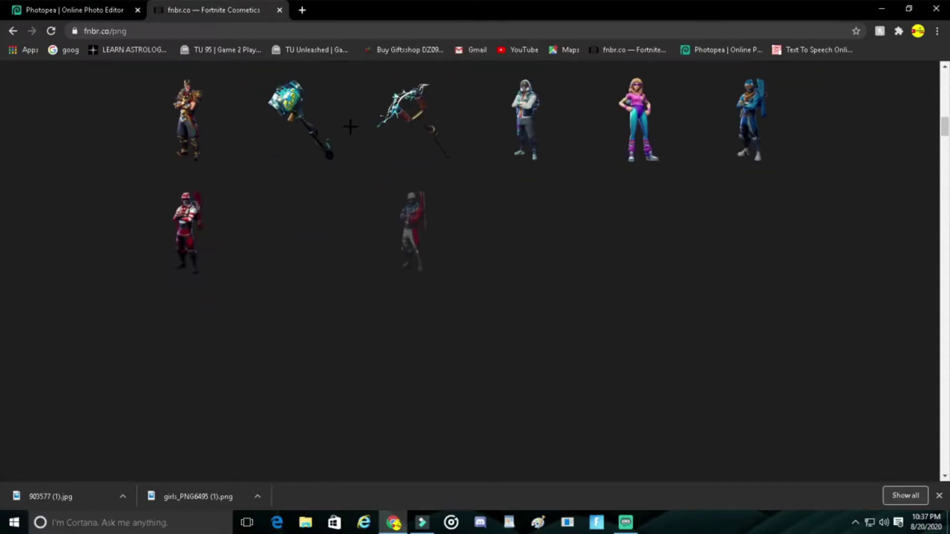
pyautogui.scroll(-1, 351, 127)
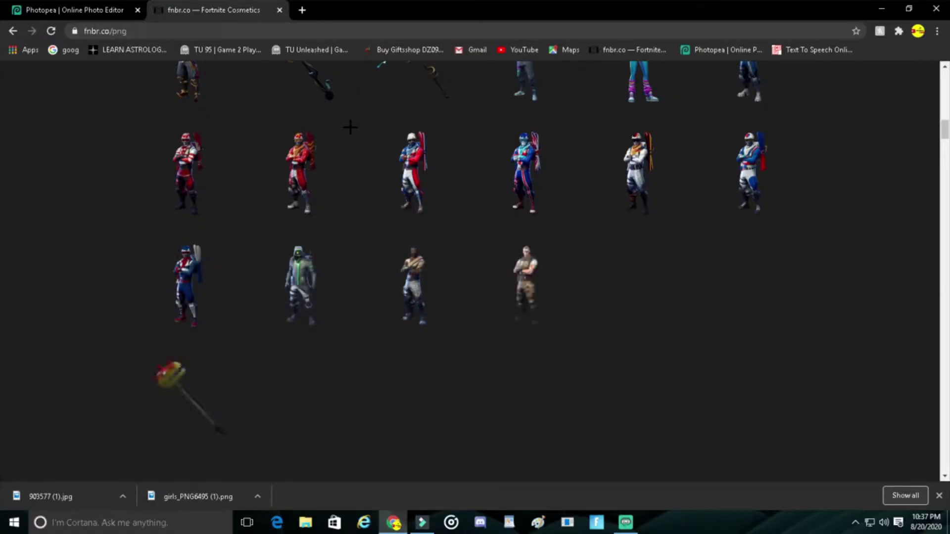
pyautogui.scroll(-2, 351, 127)
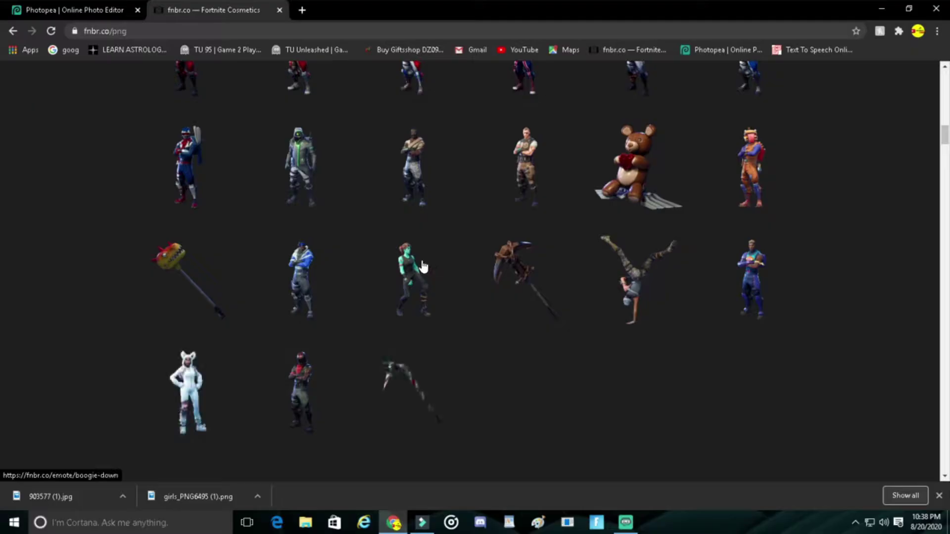
pyautogui.scroll(-1, 460, 273)
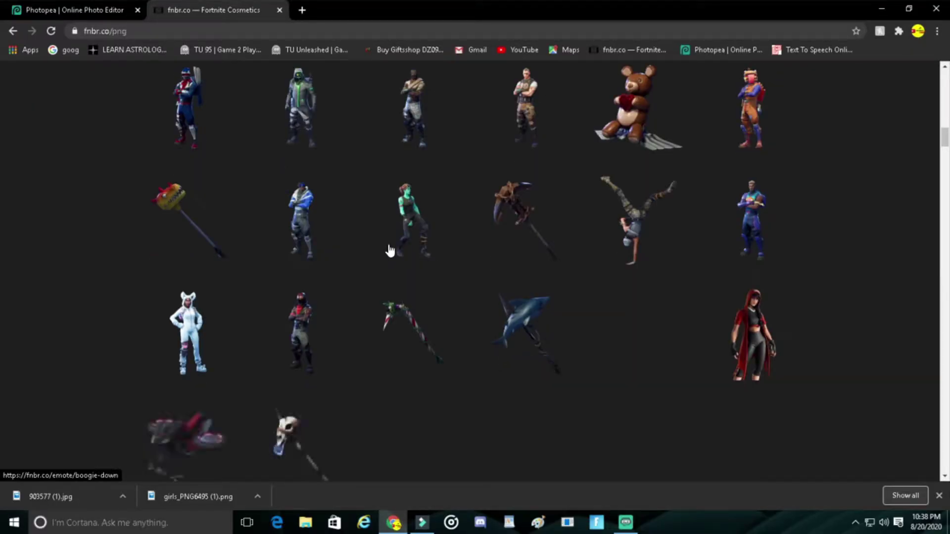
pyautogui.scroll(-2, 411, 235)
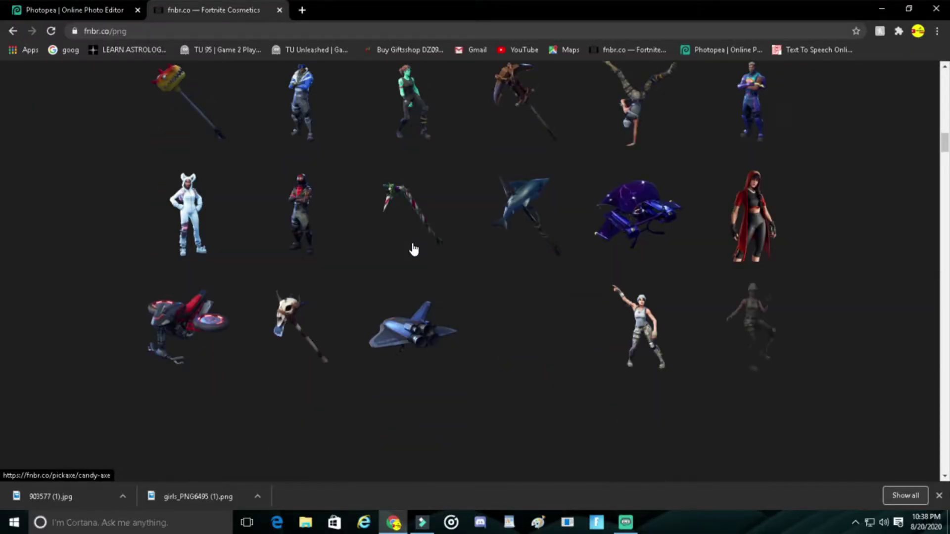
pyautogui.scroll(-2, 413, 247)
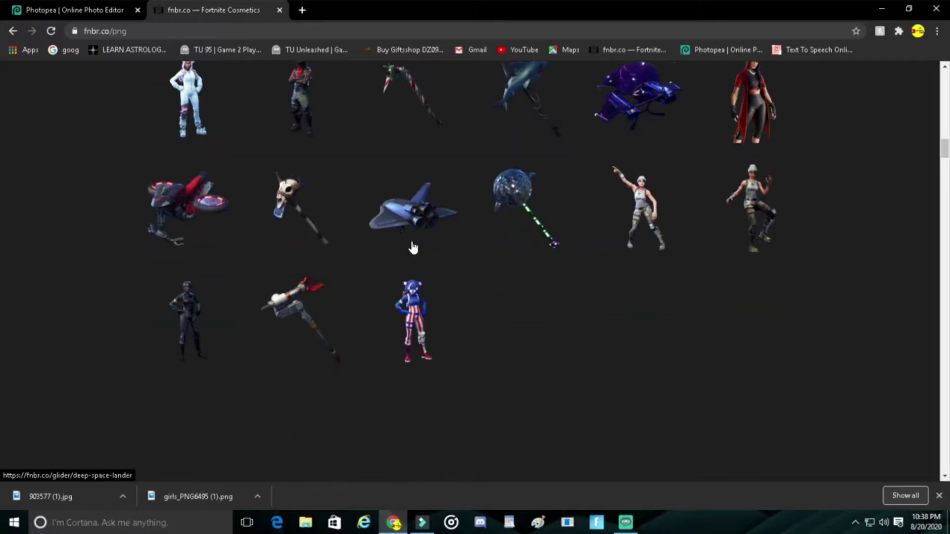
pyautogui.scroll(-2, 413, 247)
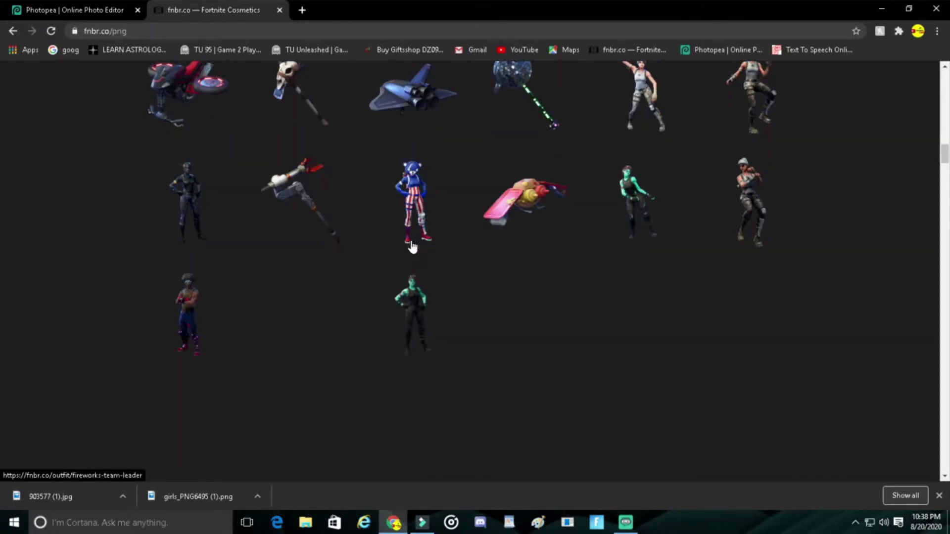
pyautogui.scroll(-2, 413, 247)
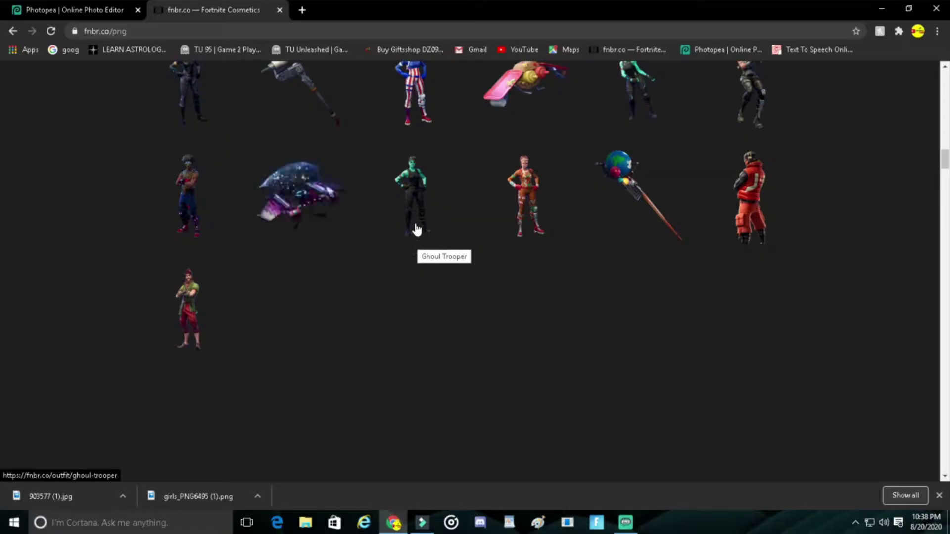
pyautogui.rightClick(425, 188)
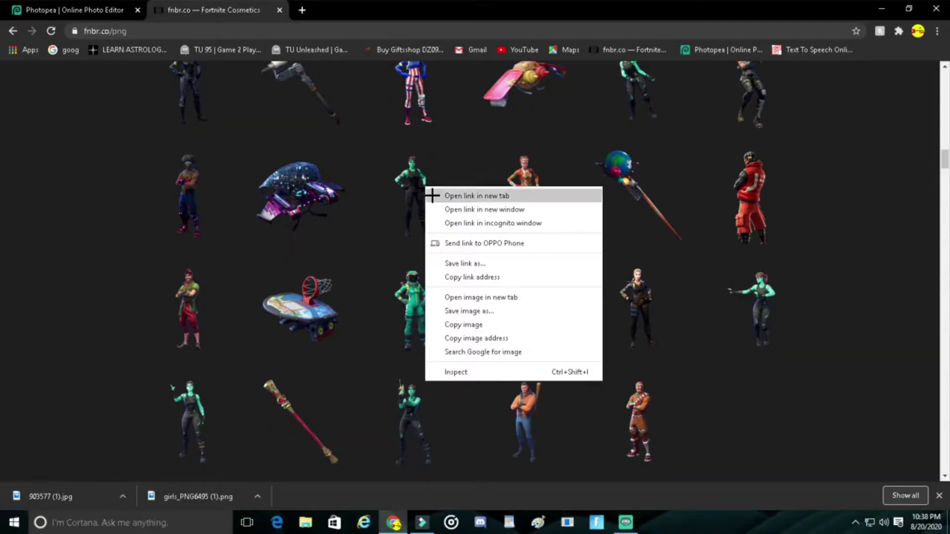
pyautogui.click(469, 311)
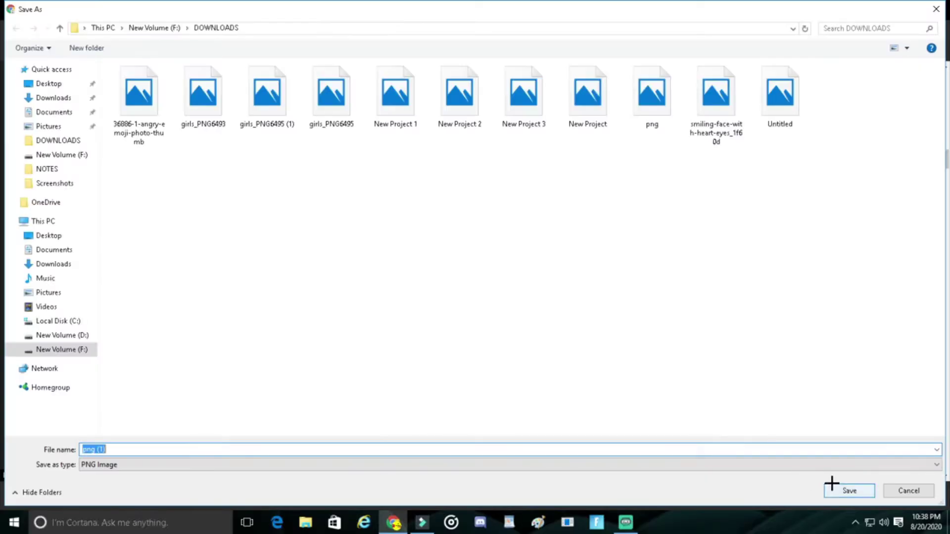
pyautogui.click(834, 486)
# Step: Place png (1) into the Photopea project and move the character to the left part of the backdrop
pyautogui.click(80, 10)
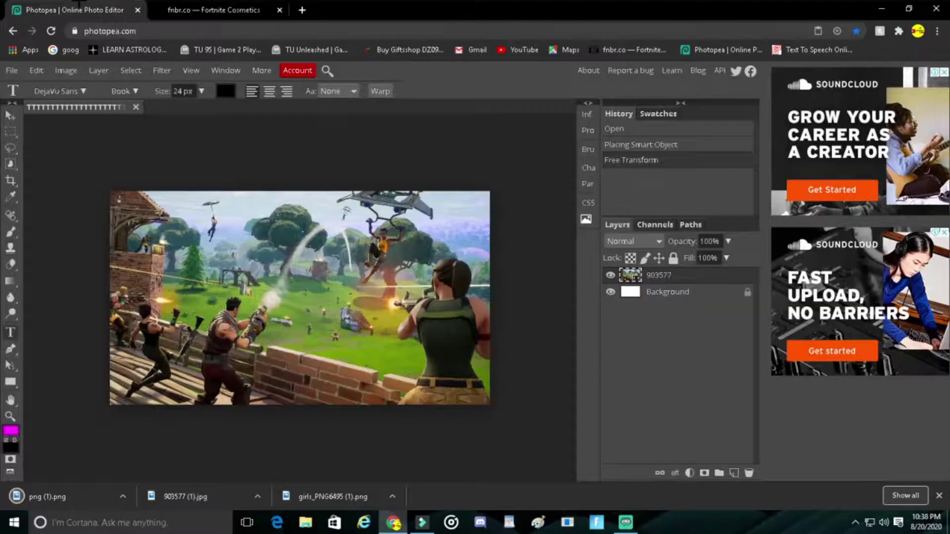
pyautogui.click(11, 70)
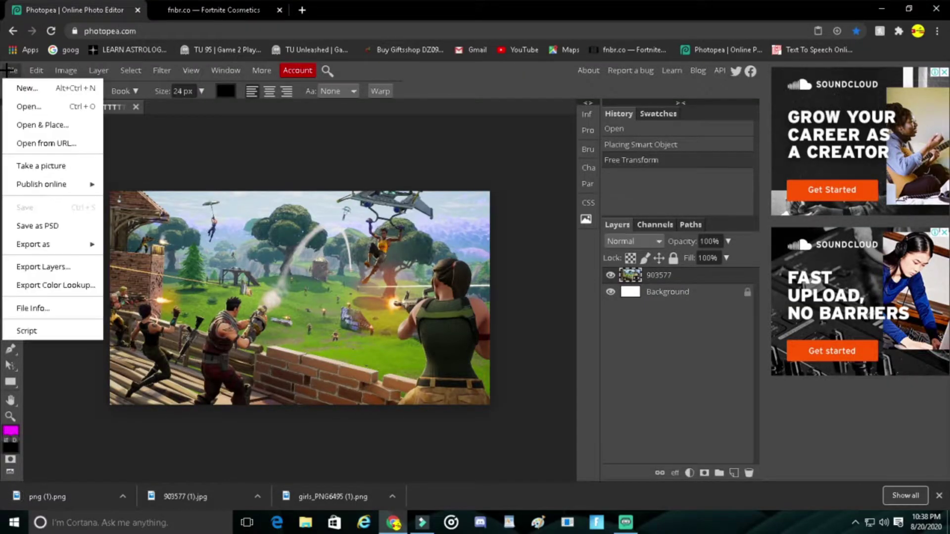
pyautogui.click(61, 125)
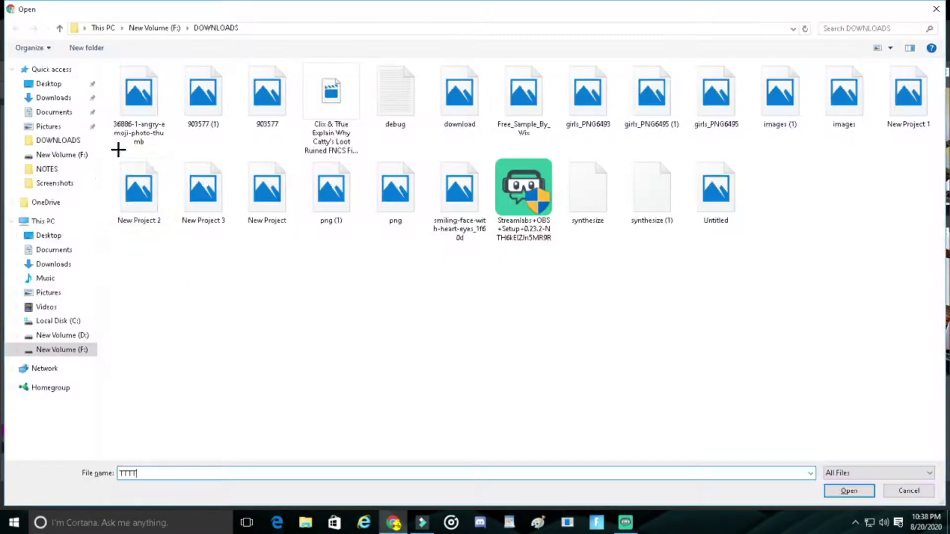
pyautogui.doubleClick(316, 188)
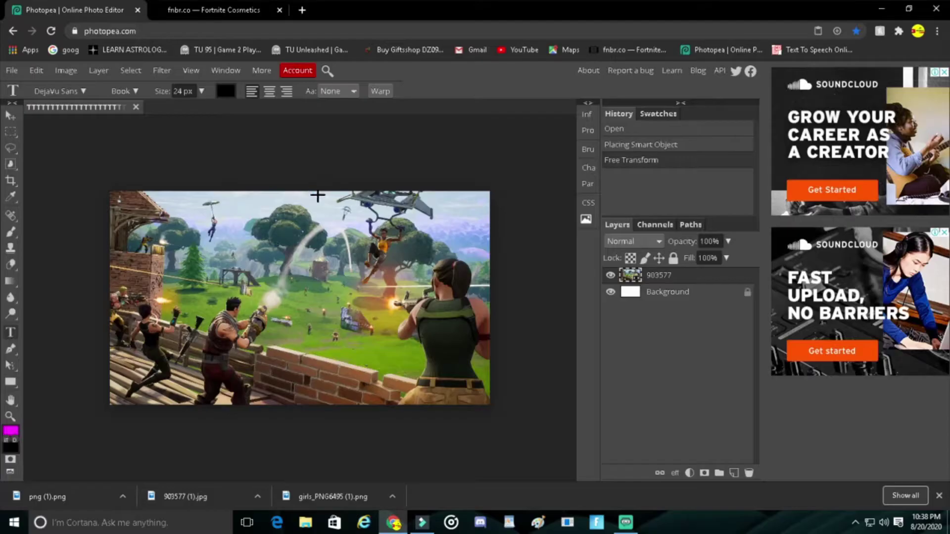
pyautogui.moveTo(380, 289); pyautogui.dragTo(277, 289)
pyautogui.press('t')
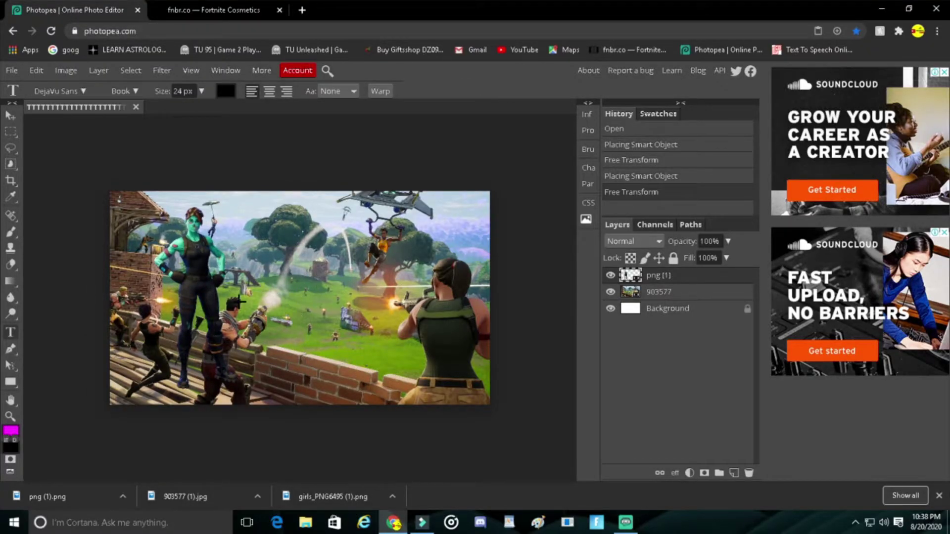
# Step: Delete the placed png [1] character layer from the project
pyautogui.click(198, 278)
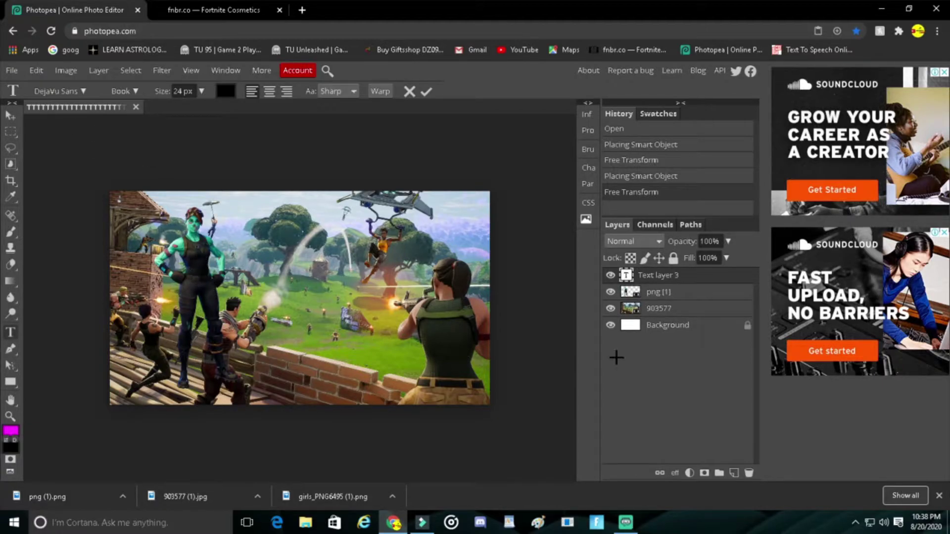
pyautogui.click(644, 293)
pyautogui.press('Delete')
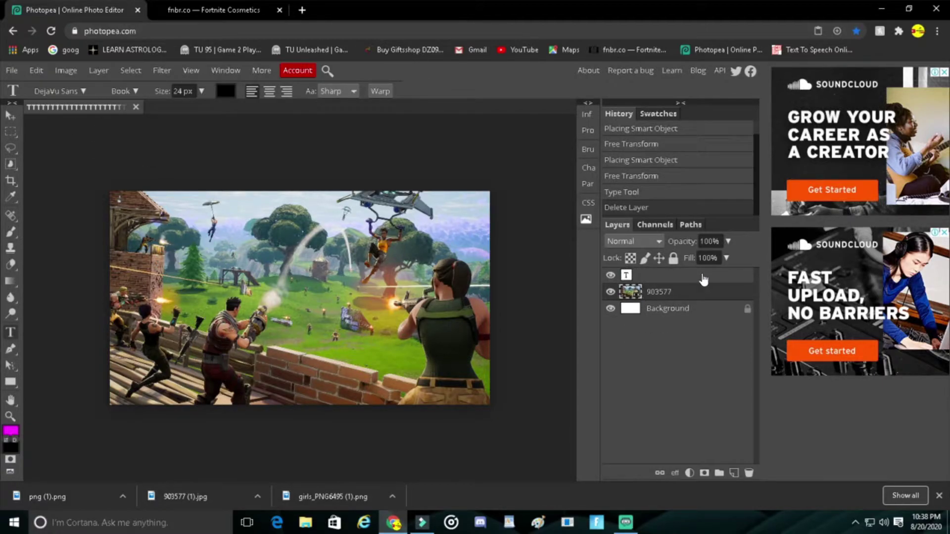
# Step: Place png (1) from the DOWNLOADS folder into the project again as a character layer above the backdrop
pyautogui.click(5, 69)
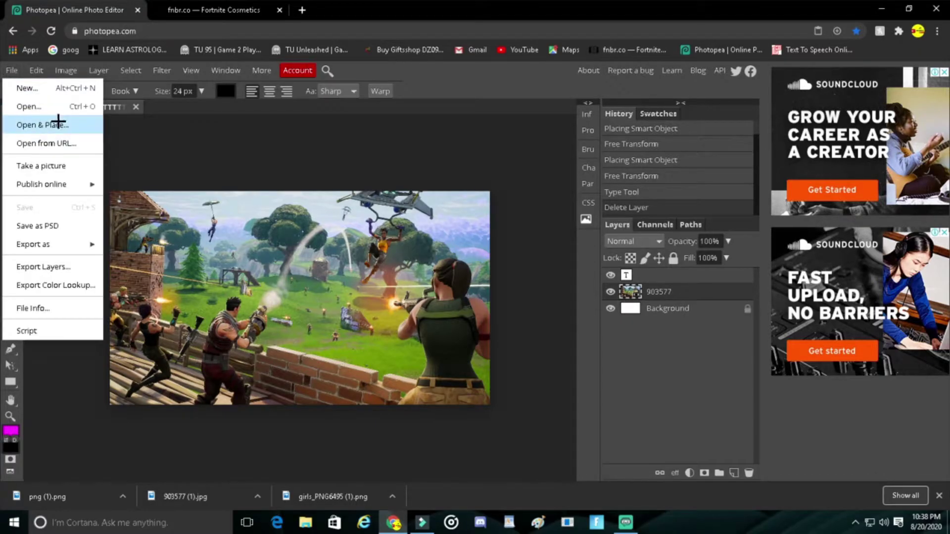
pyautogui.click(79, 123)
pyautogui.write('TTTTTTTTTTTTTTTTTTTTTTTTTTTTTTTTTTTTTTTTTTTTTTTTTTT')
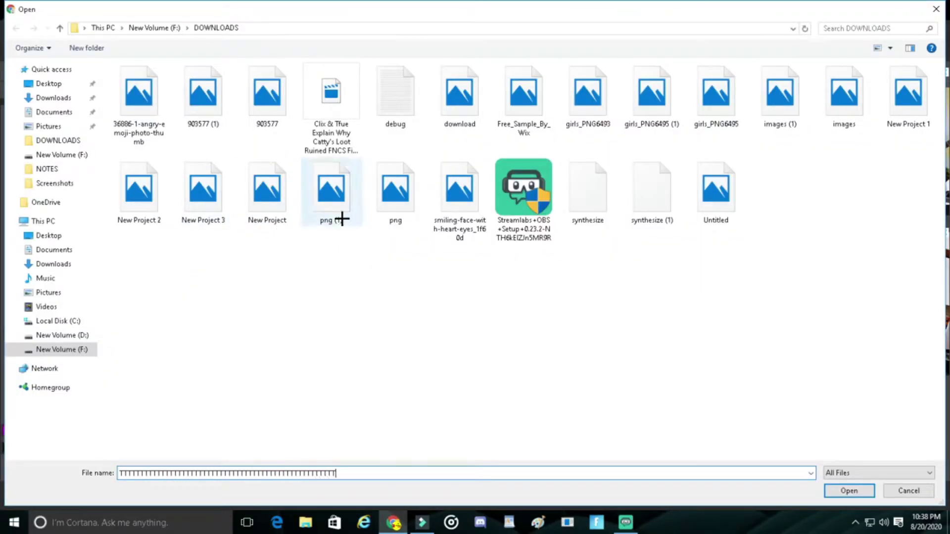
pyautogui.doubleClick(339, 216)
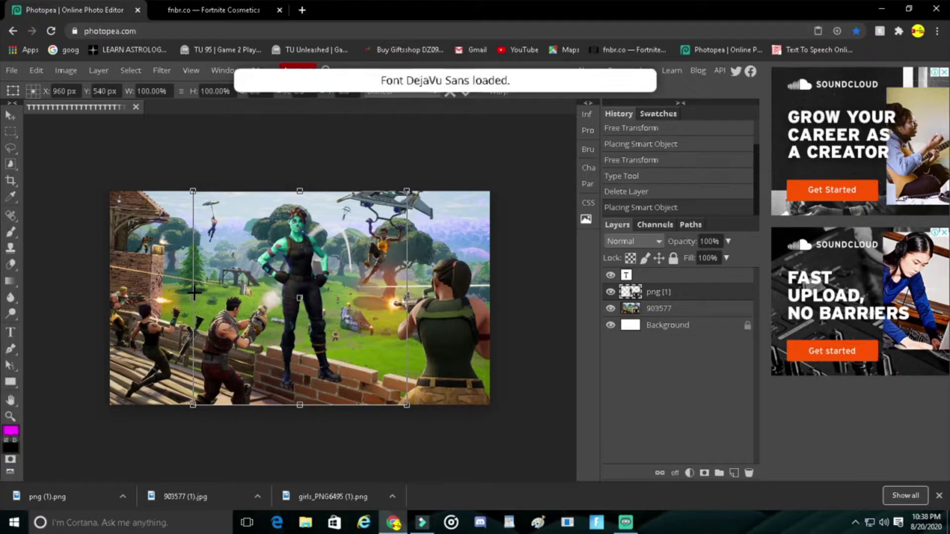
# Step: Enlarge the placed png [1] character to about 158% width, extending past the canvas's lower edge, and position it on the left part of the backdrop
pyautogui.moveTo(191, 298); pyautogui.dragTo(85, 297)
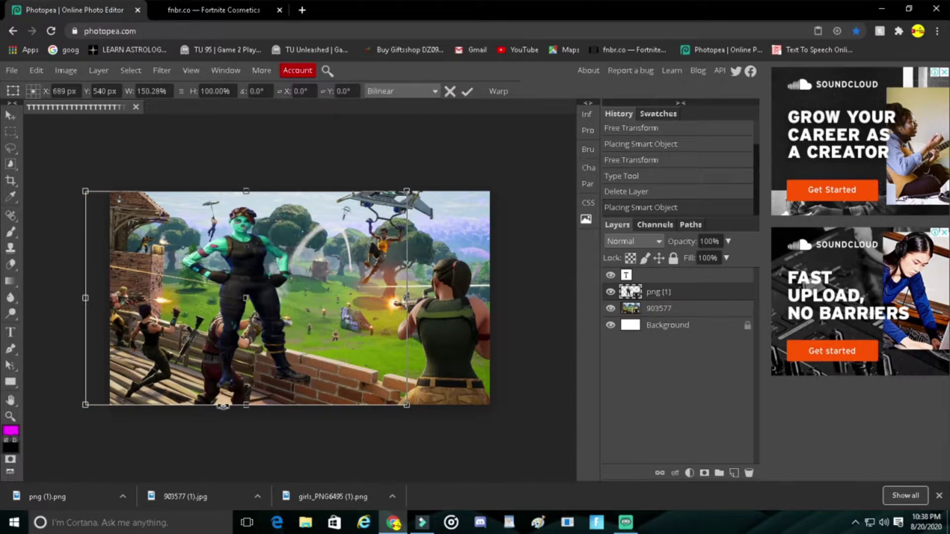
pyautogui.moveTo(246, 404); pyautogui.dragTo(245, 470)
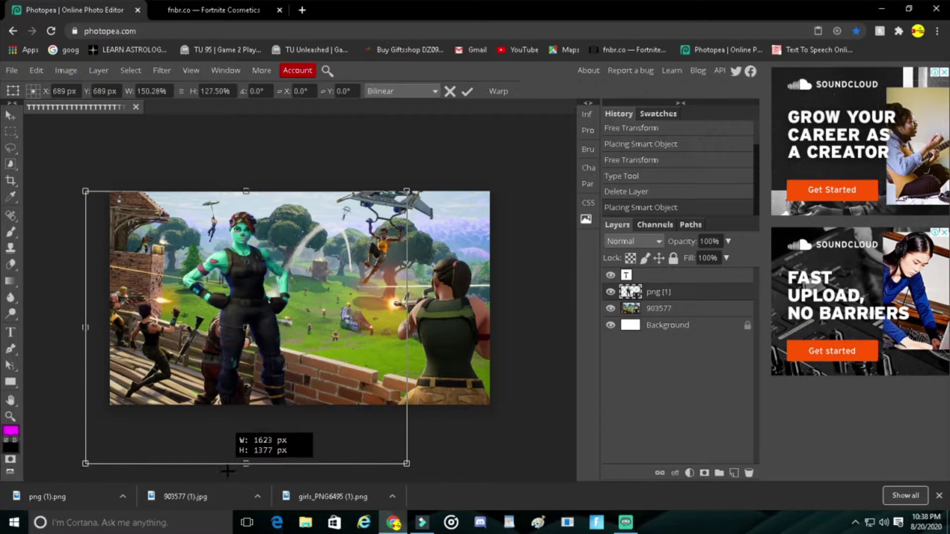
pyautogui.moveTo(242, 313); pyautogui.dragTo(210, 332)
pyautogui.moveTo(215, 209); pyautogui.dragTo(214, 181)
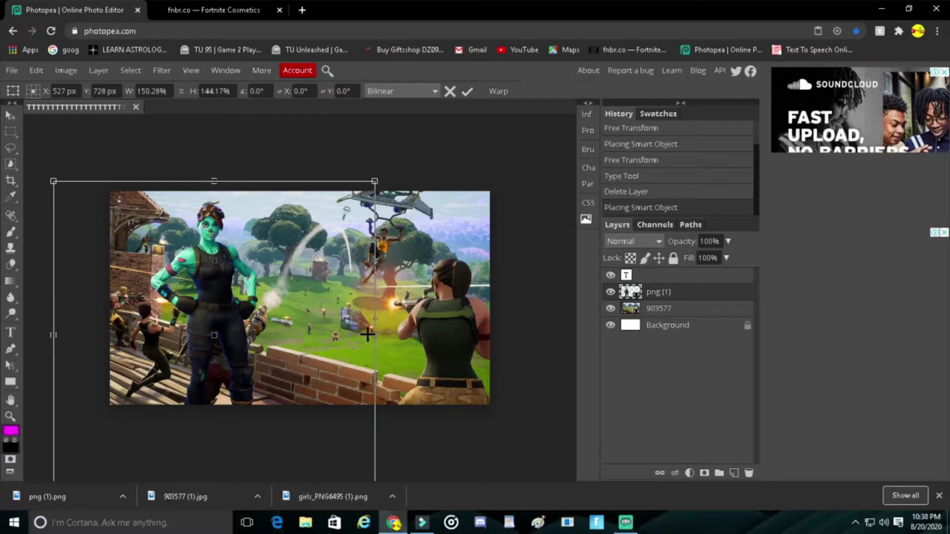
pyautogui.moveTo(386, 335); pyautogui.dragTo(403, 335)
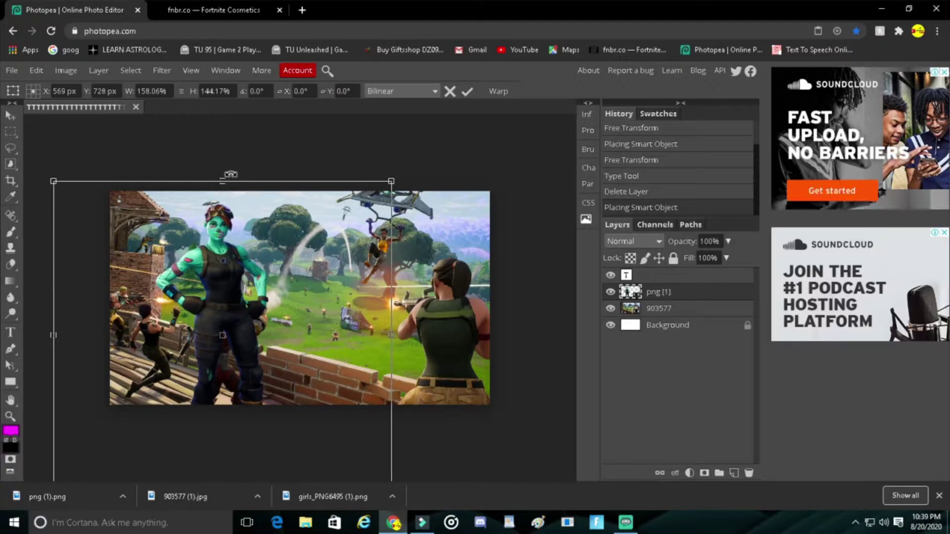
pyautogui.moveTo(224, 182)
pyautogui.mouseDown()
pyautogui.moveTo(224, 166)
pyautogui.moveTo(217, 225)
pyautogui.moveTo(229, 169)
pyautogui.mouseUp()
pyautogui.moveTo(251, 320)
pyautogui.mouseDown()
pyautogui.moveTo(236, 322)
pyautogui.moveTo(245, 323)
pyautogui.mouseUp()
pyautogui.press('Return')
pyautogui.press('t')
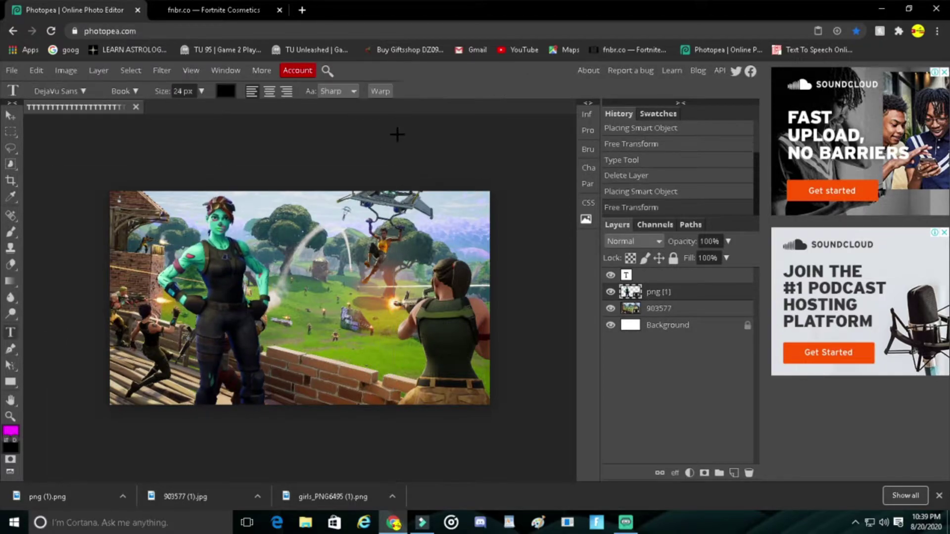
pyautogui.click(396, 133)
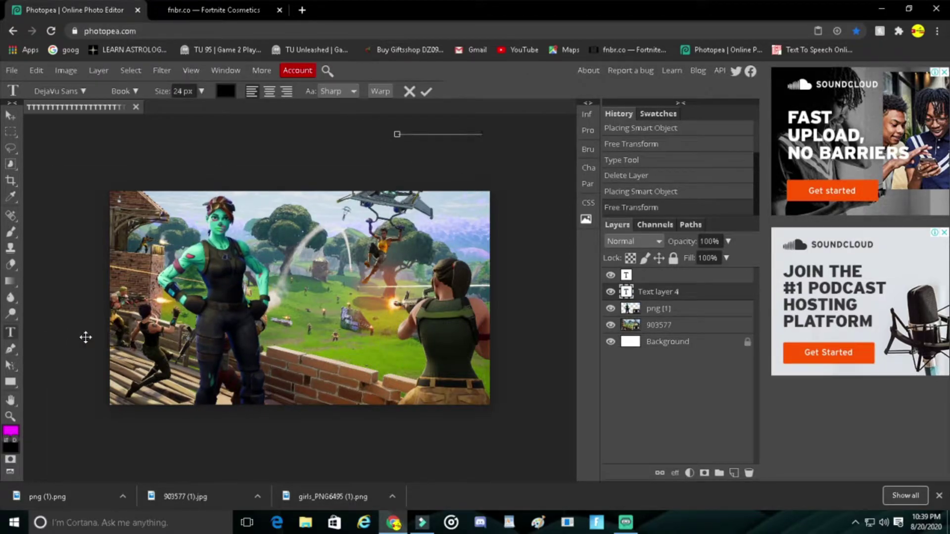
pyautogui.click(11, 330)
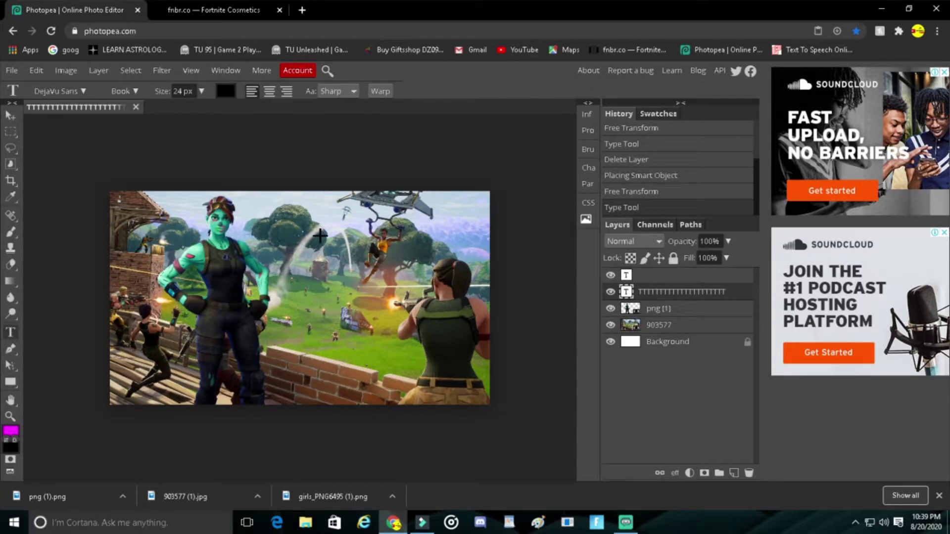
# Step: Add the text "30 KILLS SOLO SQUADS" to the right of the character in EastMarket Regular at 150 px and tilt it slightly upward
pyautogui.moveTo(304, 222); pyautogui.dragTo(477, 353)
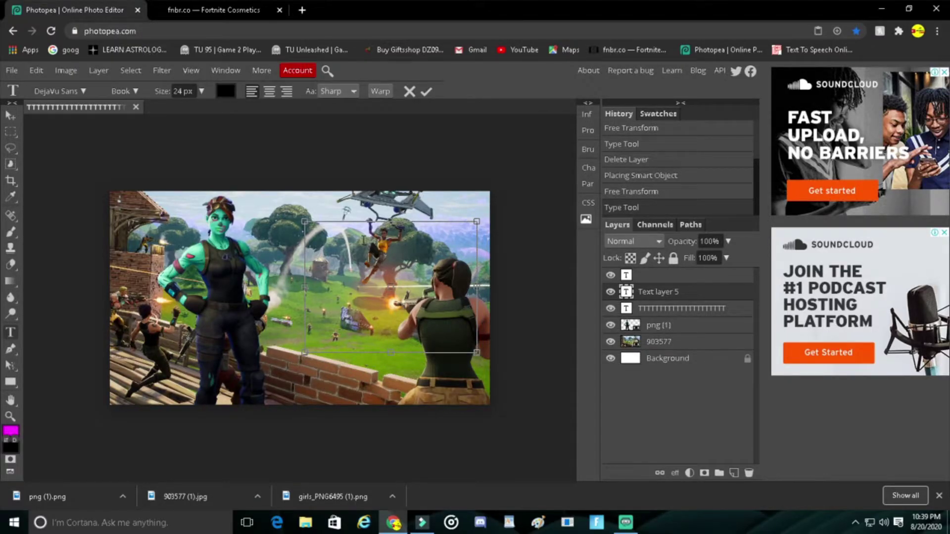
pyautogui.click(362, 240)
pyautogui.write('30')
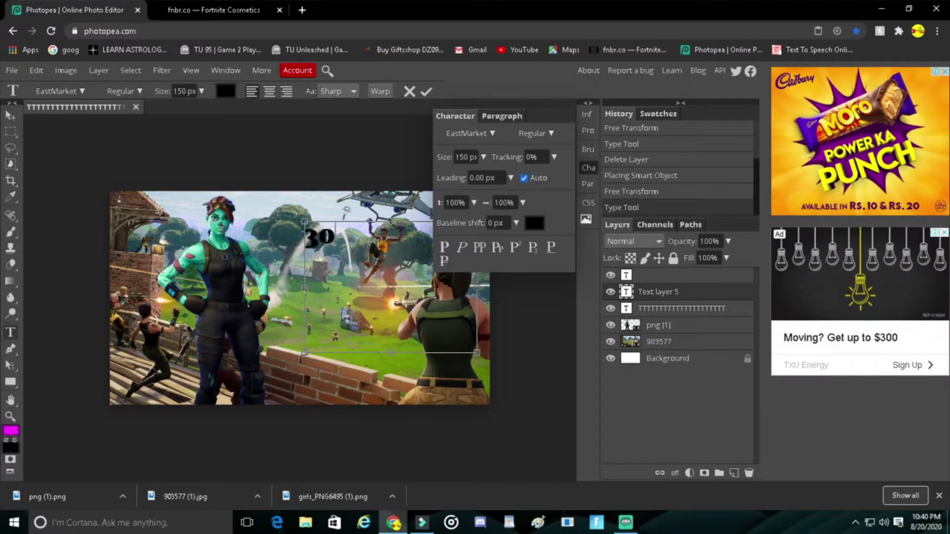
pyautogui.write(' KI')
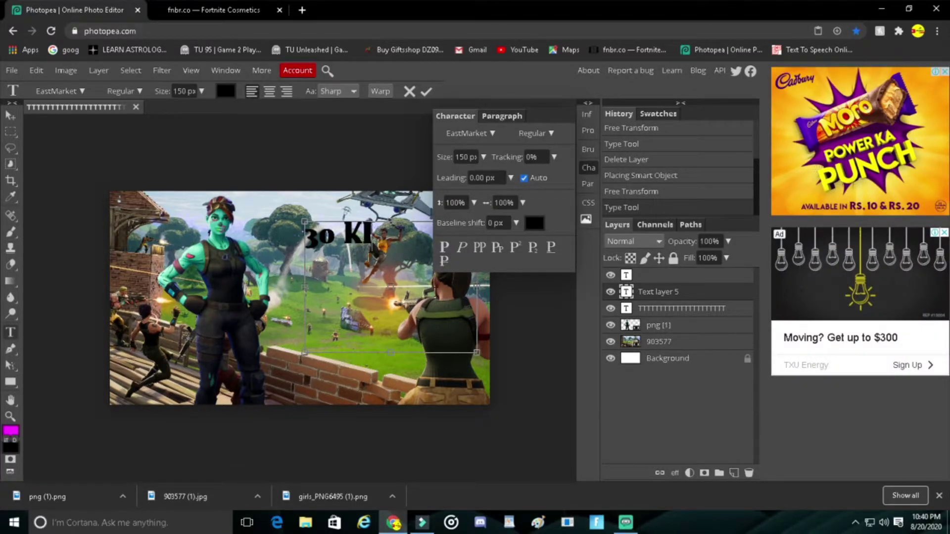
pyautogui.write('LLS')
pyautogui.press('Return')
pyautogui.write('SOLO SQUADS')
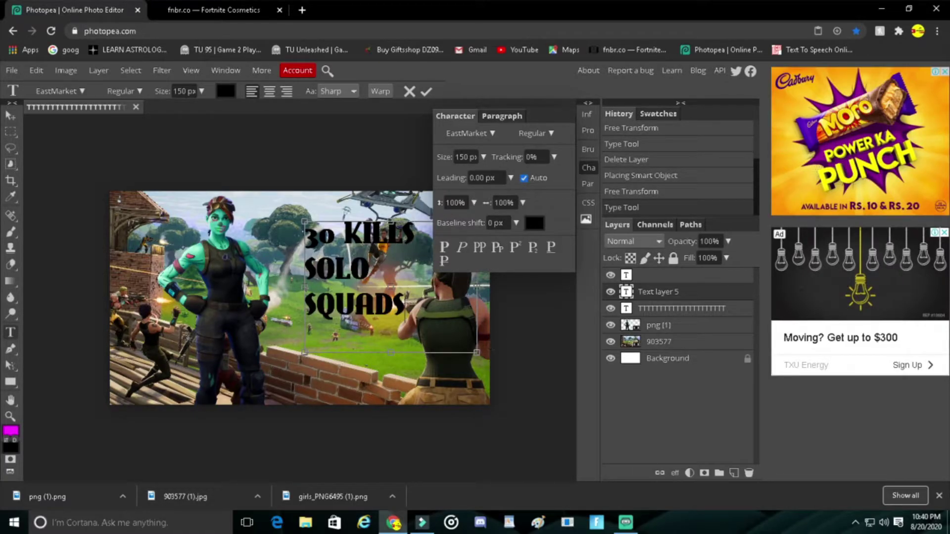
pyautogui.moveTo(378, 221); pyautogui.dragTo(368, 222)
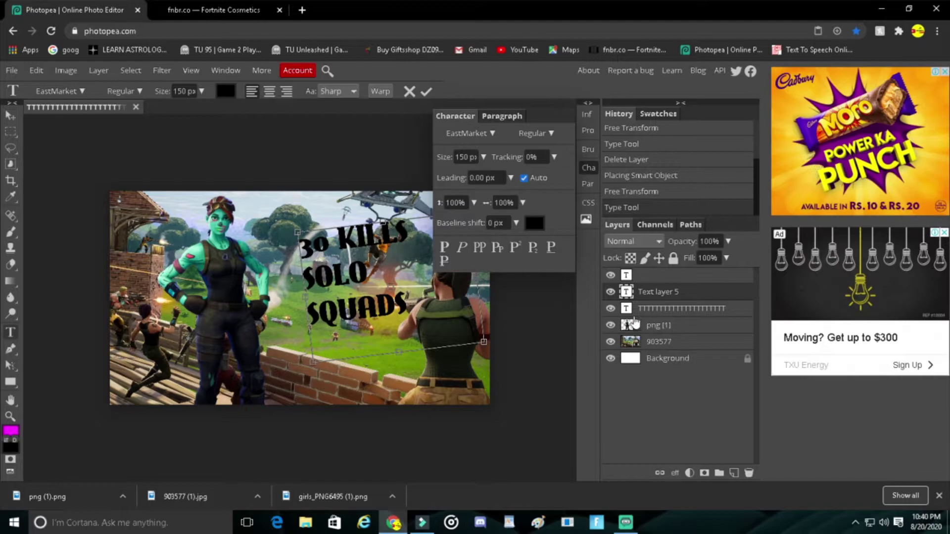
# Step: Apply Outer Glow, Drop Shadow, Inner Glow and Inner Shadow layer styles to the "30 KILLS SOLO SQUADS" text
pyautogui.rightClick(627, 292)
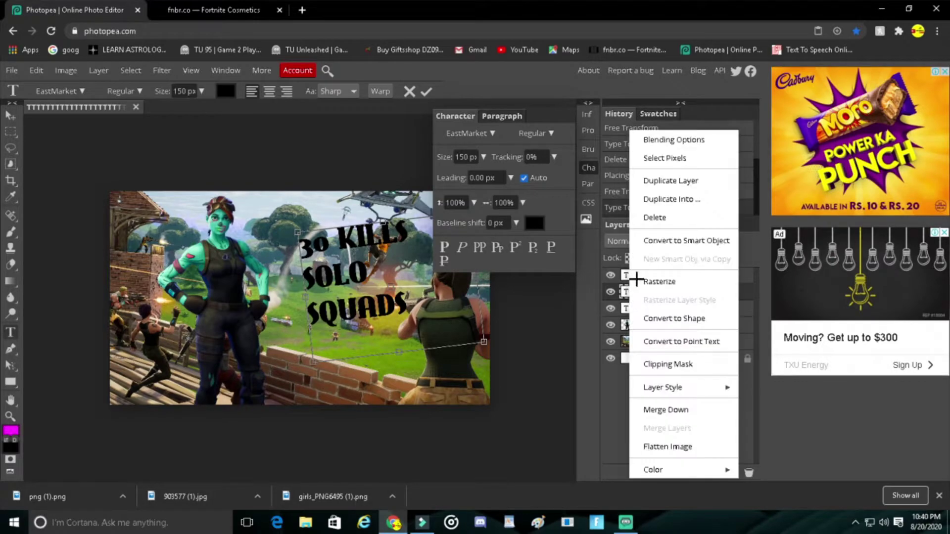
pyautogui.click(652, 140)
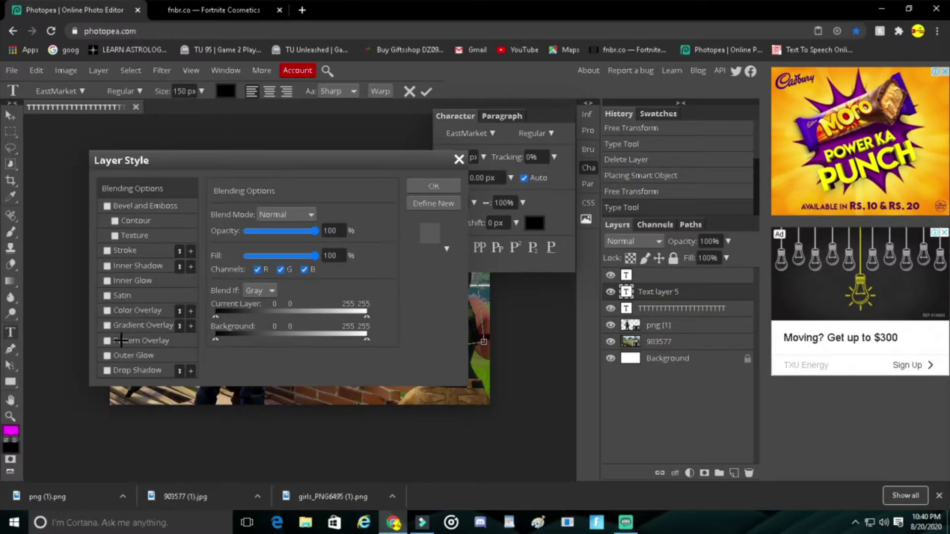
pyautogui.click(106, 355)
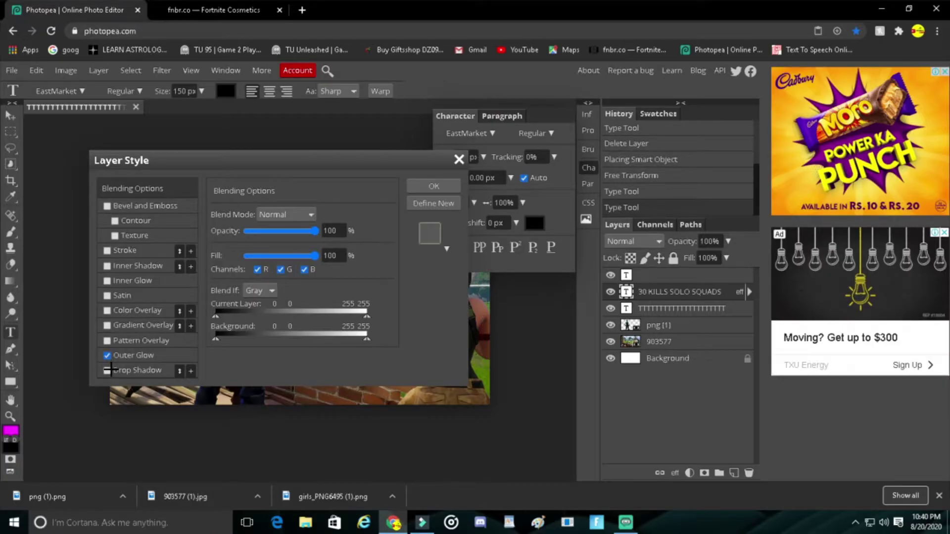
pyautogui.click(107, 370)
pyautogui.click(107, 280)
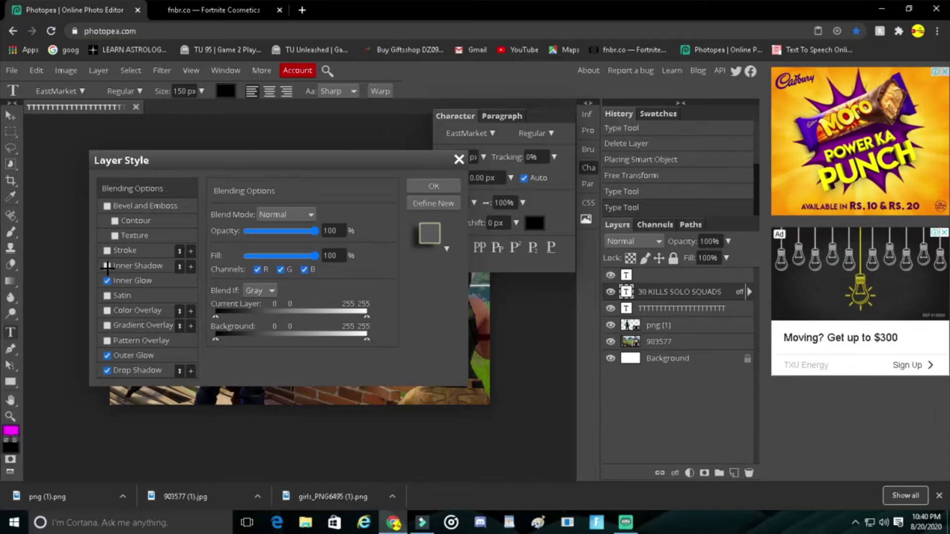
pyautogui.click(107, 267)
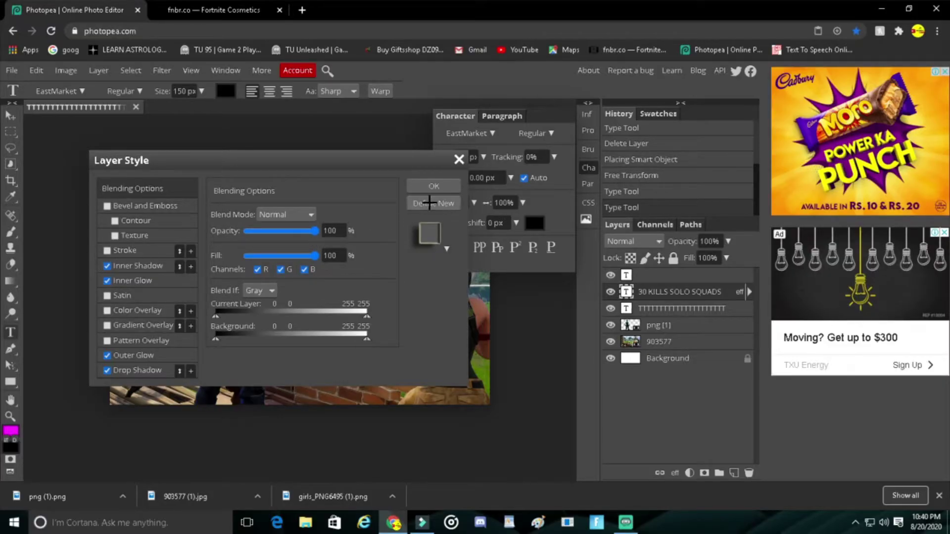
pyautogui.click(433, 186)
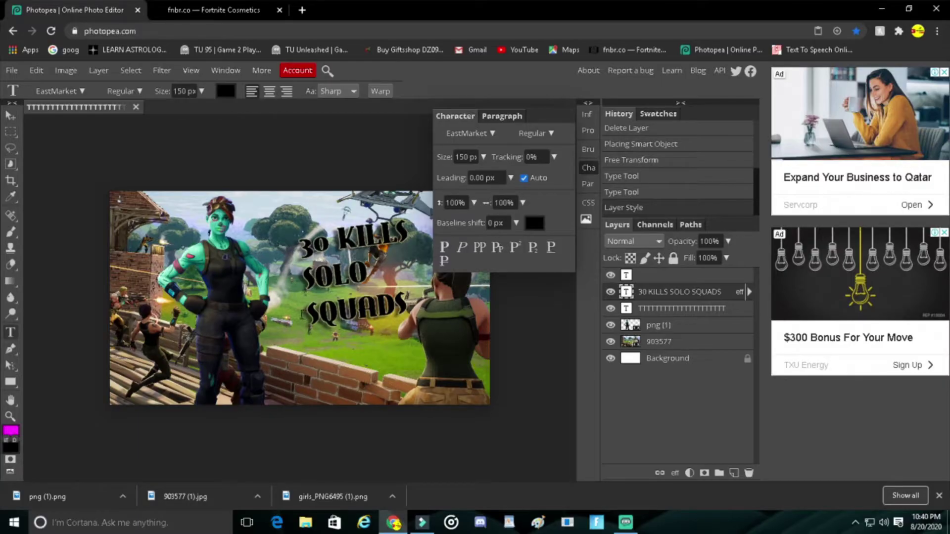
pyautogui.click(588, 150)
pyautogui.click(590, 168)
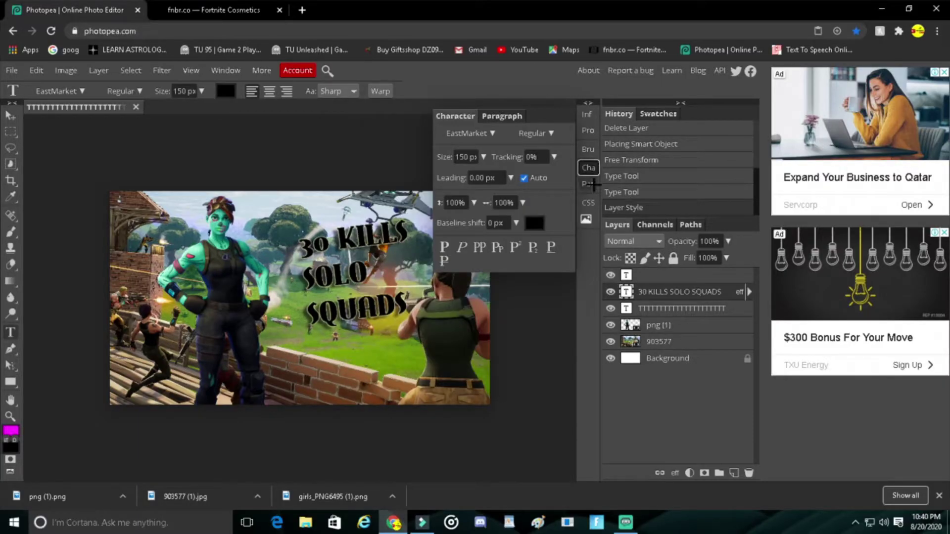
pyautogui.click(588, 149)
pyautogui.click(543, 425)
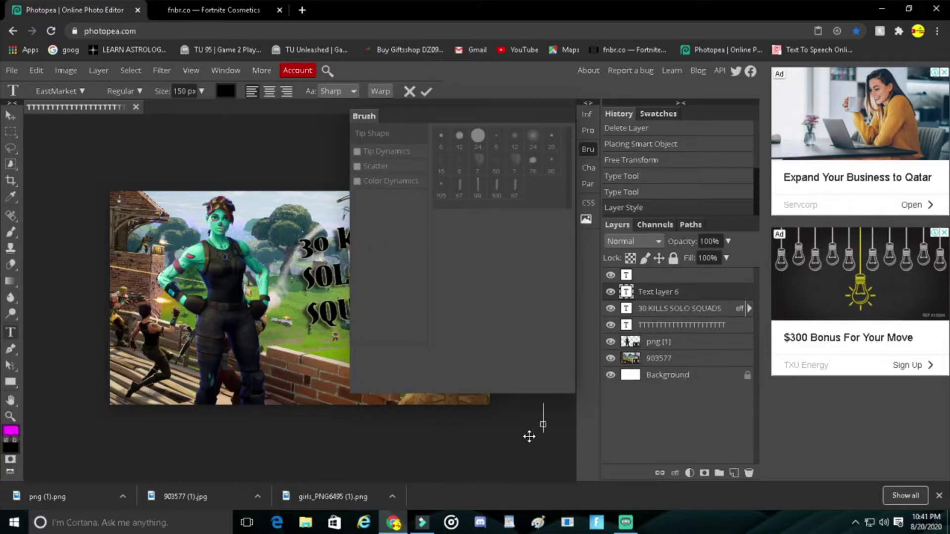
pyautogui.write('TT')
pyautogui.hotkey('ctrl', 'Return')
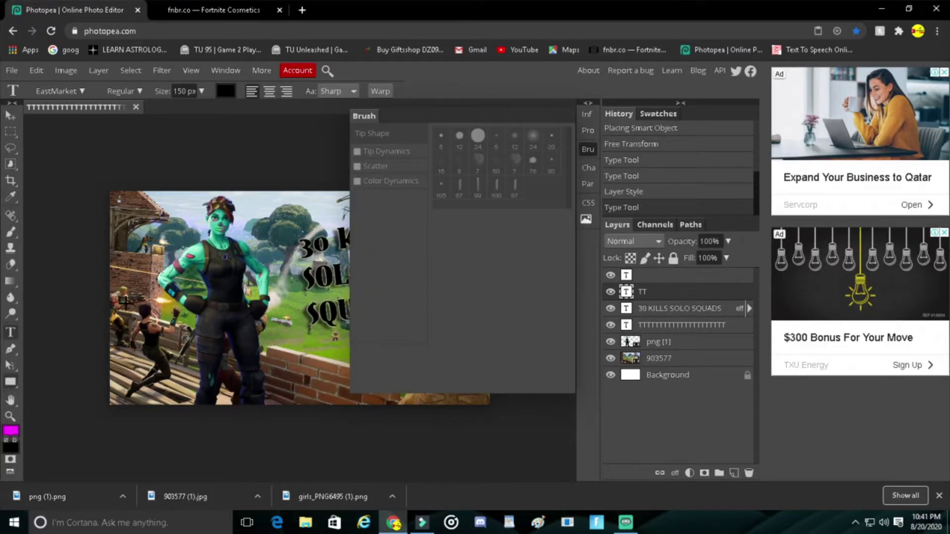
pyautogui.click(588, 149)
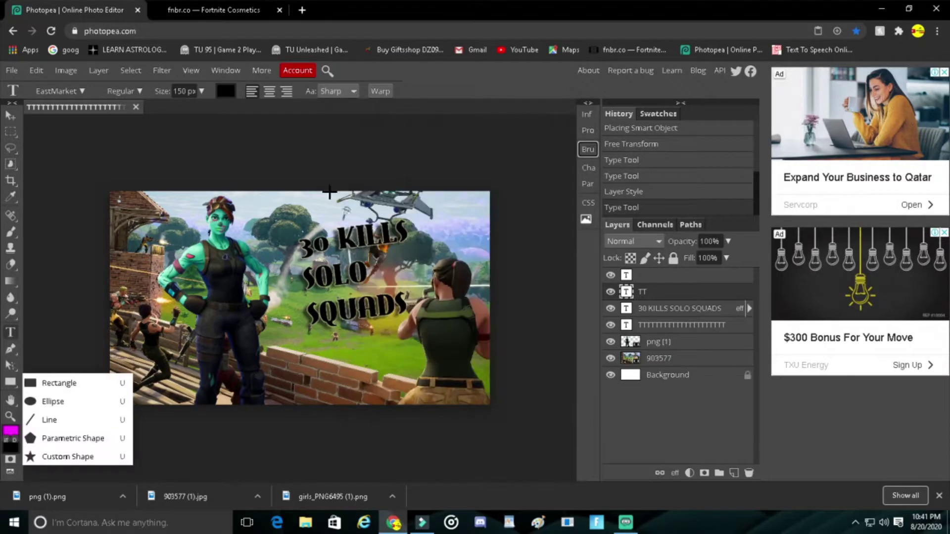
pyautogui.moveTo(168, 252); pyautogui.dragTo(489, 408)
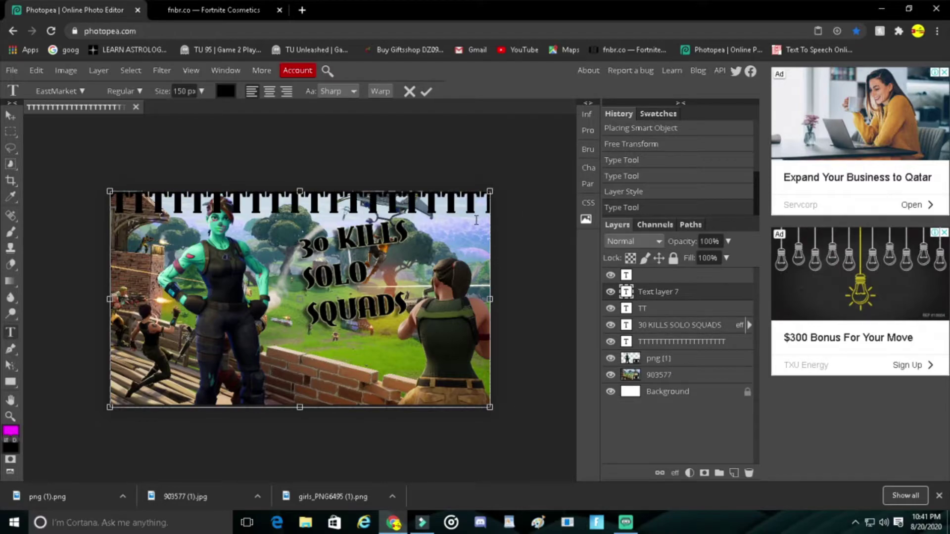
pyautogui.hotkey('ctrl', 'a')
pyautogui.press('BackSpace')
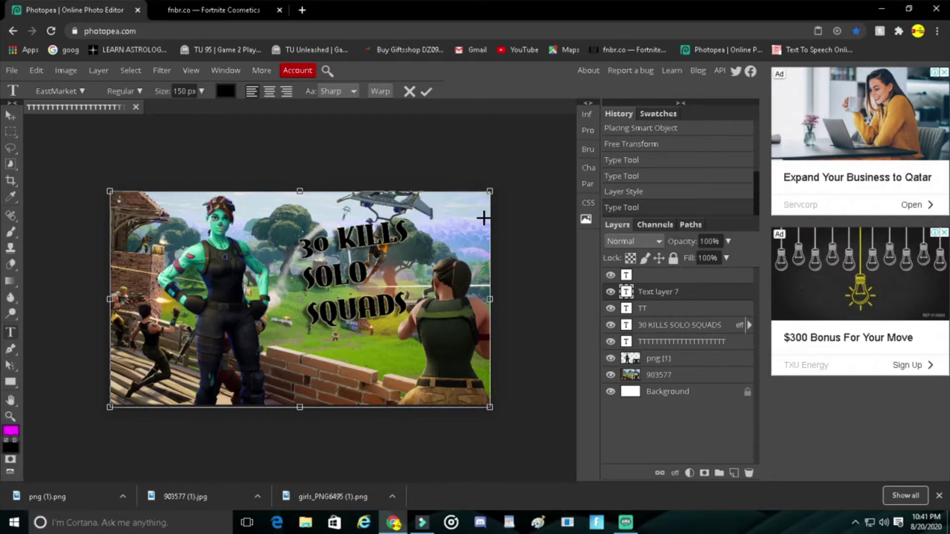
# Step: Delete all stray text layers, including the blank ones and the TTTT layer, keeping only the "30 KILLS SOLO SQUADS" text layer
pyautogui.click(634, 297)
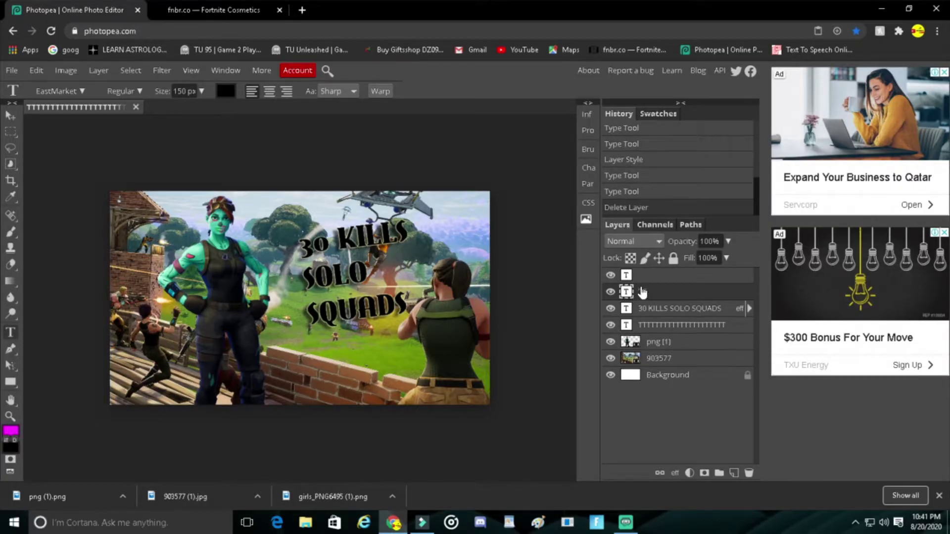
pyautogui.press('Delete')
pyautogui.press('Delete')
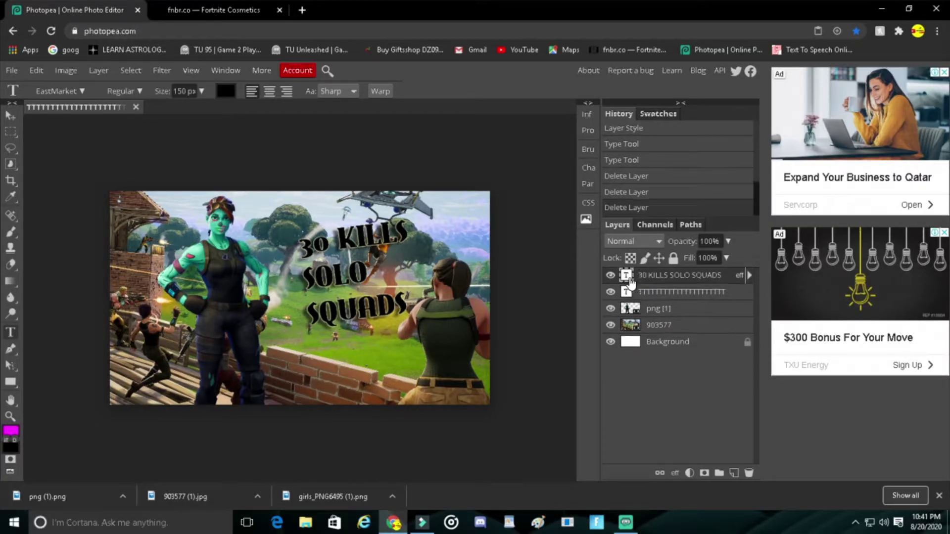
pyautogui.press('Delete')
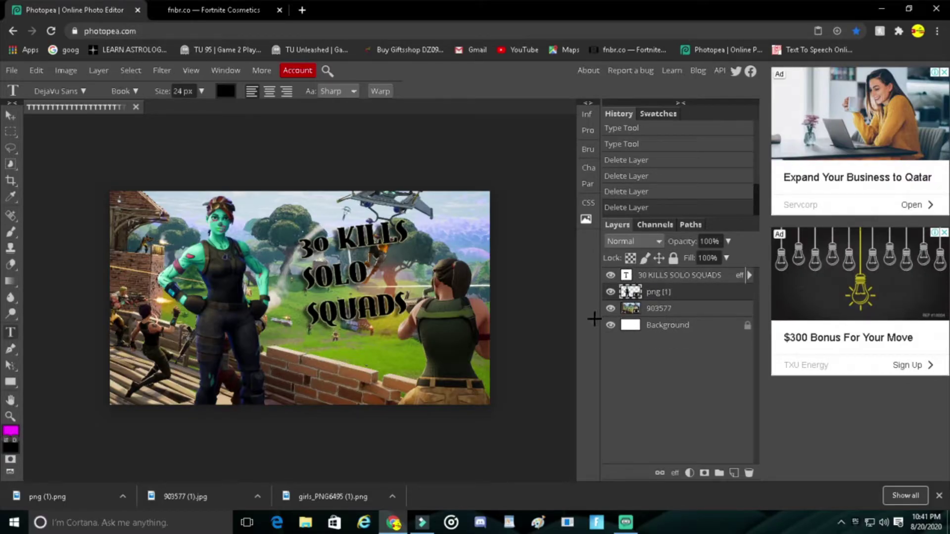
# Step: Draw a red rectangle covering the whole canvas directly above the 903577 backdrop layer and set its blend mode to Darken
pyautogui.click(653, 308)
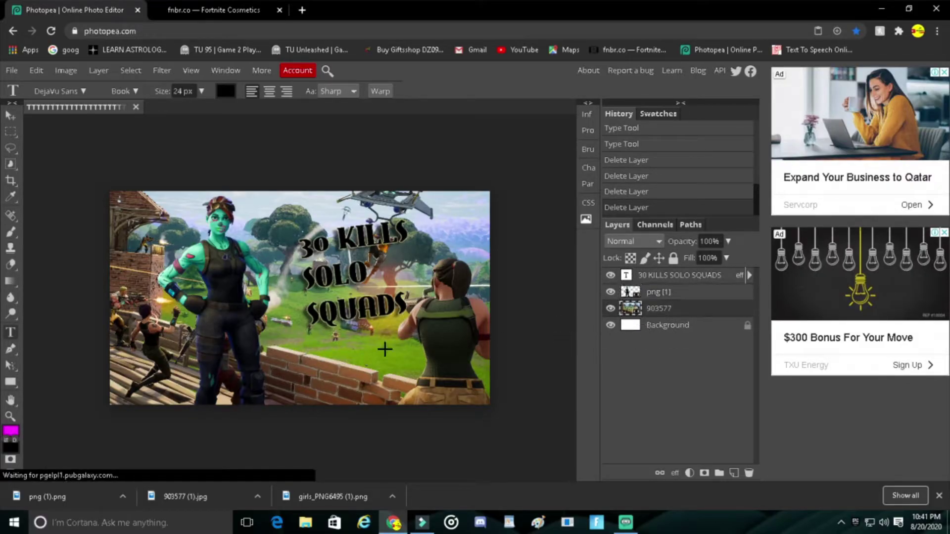
pyautogui.click(10, 381)
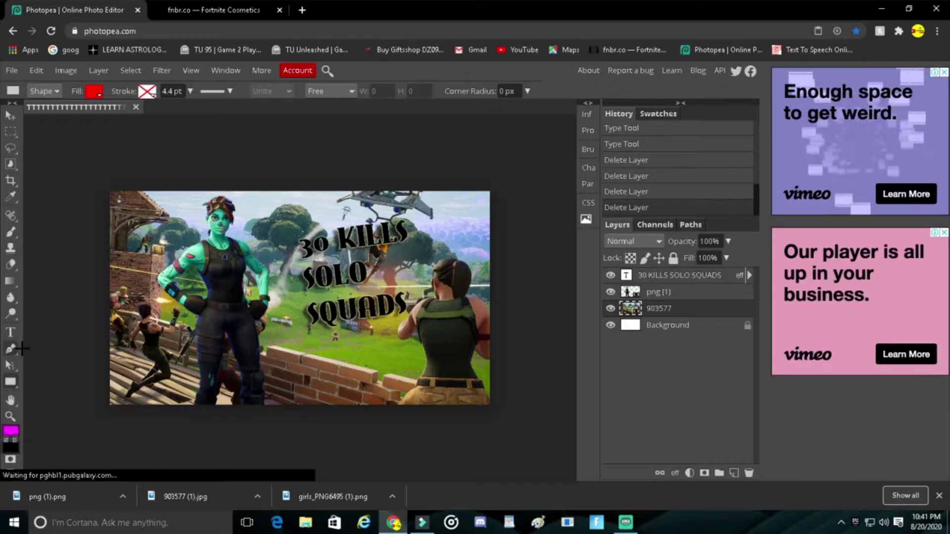
pyautogui.moveTo(113, 194); pyautogui.dragTo(489, 404)
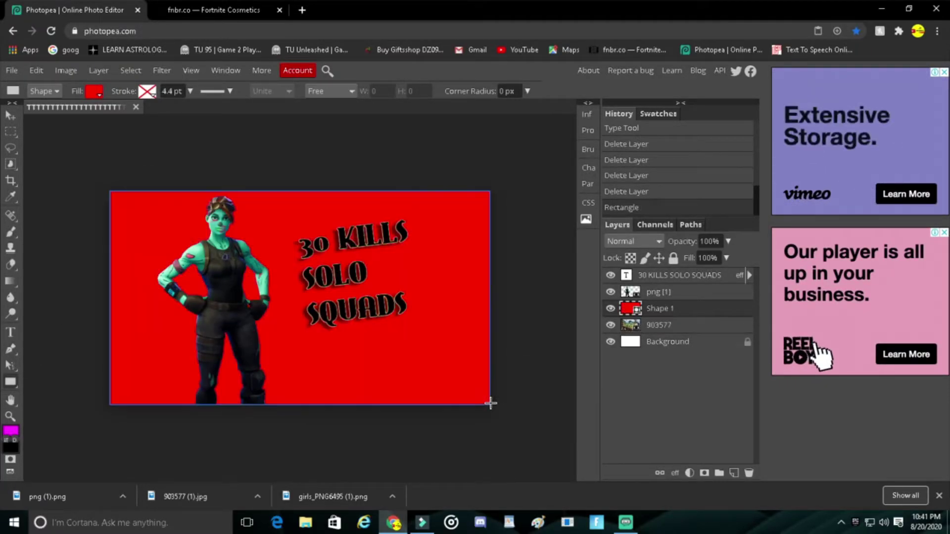
pyautogui.click(633, 241)
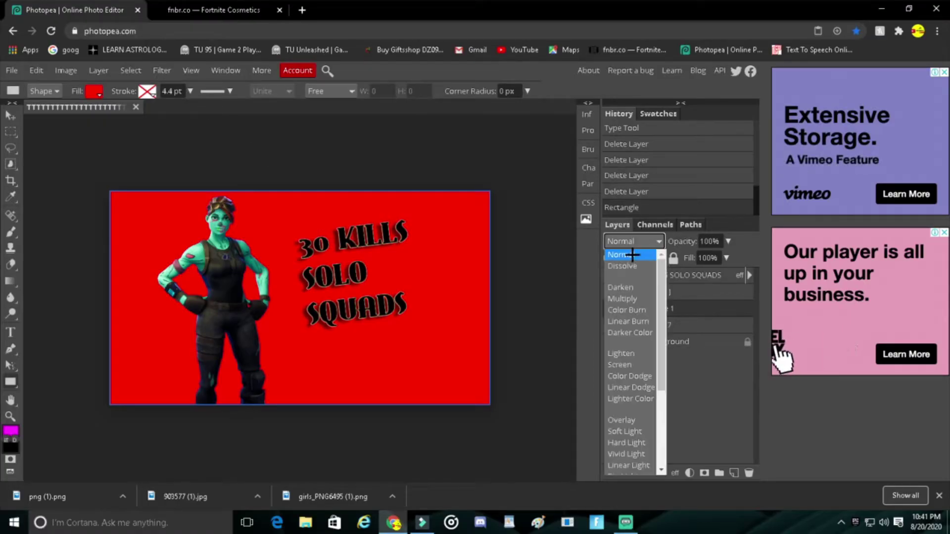
pyautogui.click(632, 287)
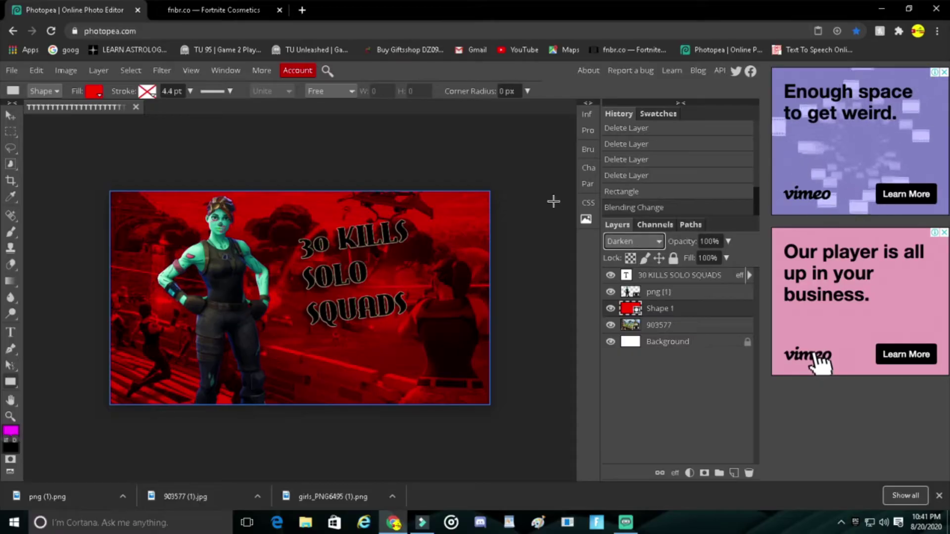
# Step: Try blue as the fill of the Shape 1 rectangle, and settle on cyan
pyautogui.click(96, 92)
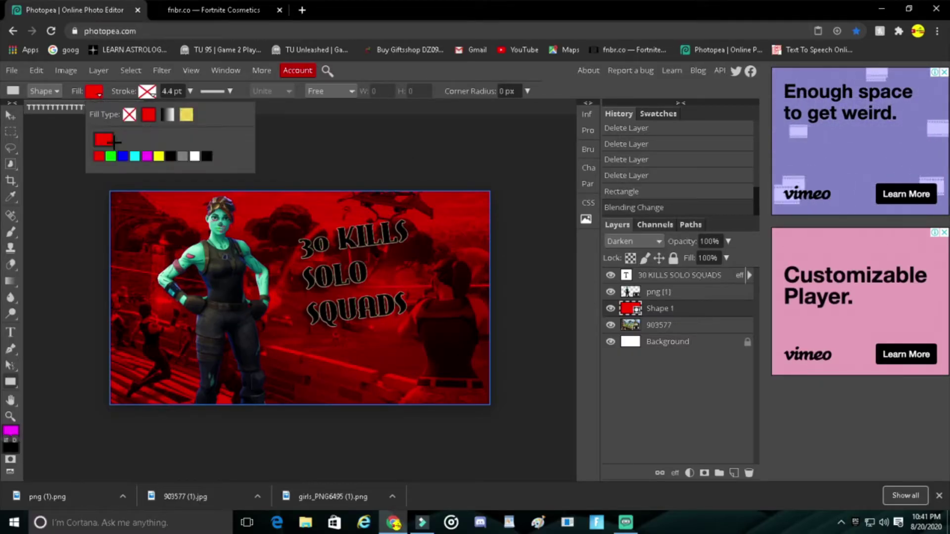
pyautogui.click(123, 156)
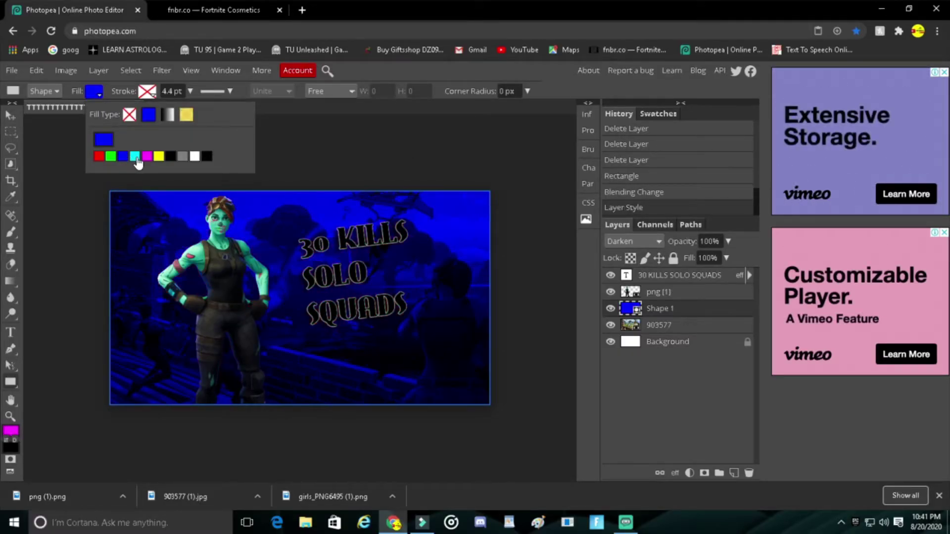
pyautogui.click(135, 158)
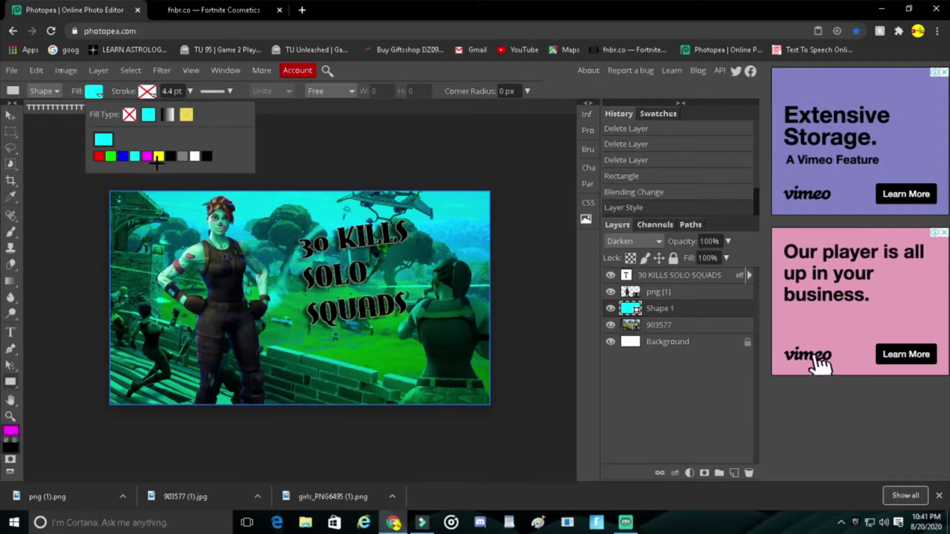
pyautogui.click(547, 304)
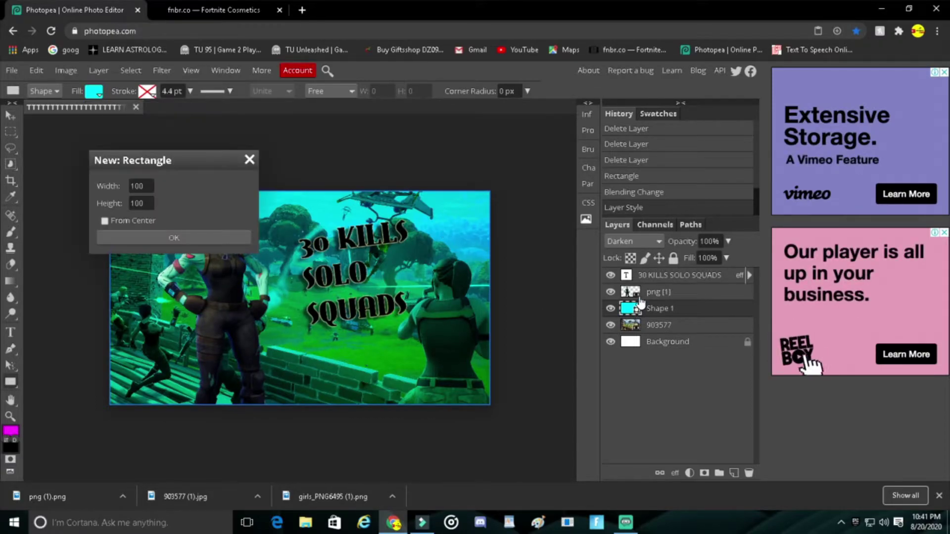
# Step: In Shape 1's blending options, set opacity to 65%, fill to 93% and the Current Layer dark Blend If limit to about 111
pyautogui.rightClick(638, 309)
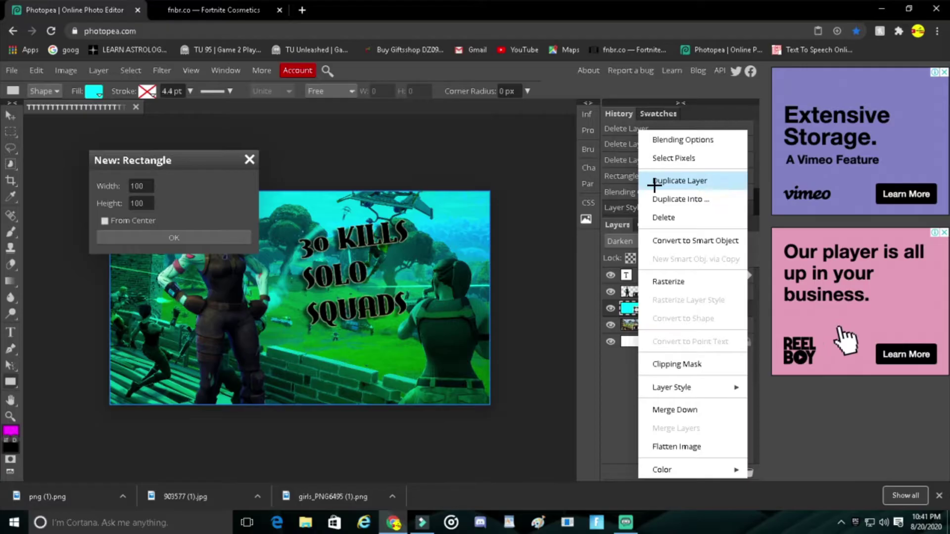
pyautogui.click(660, 139)
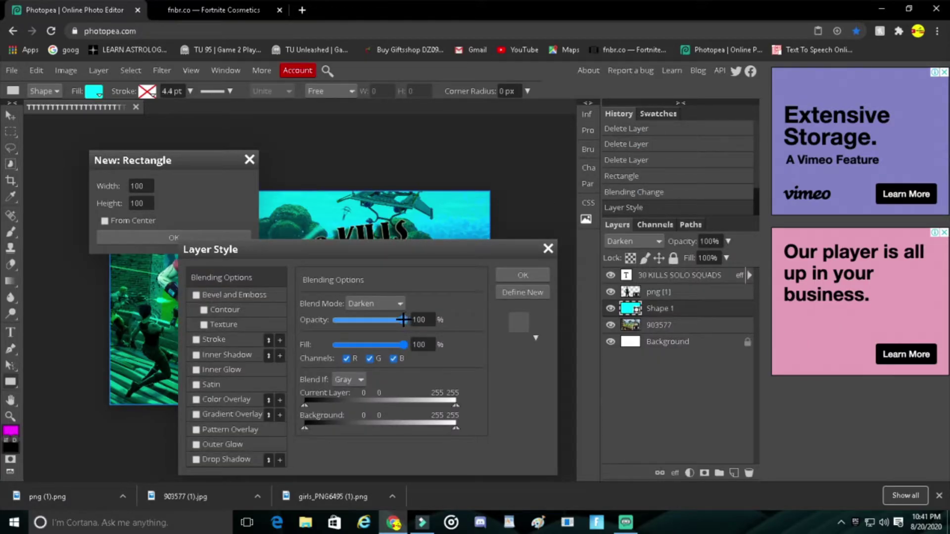
pyautogui.moveTo(400, 319); pyautogui.dragTo(399, 346)
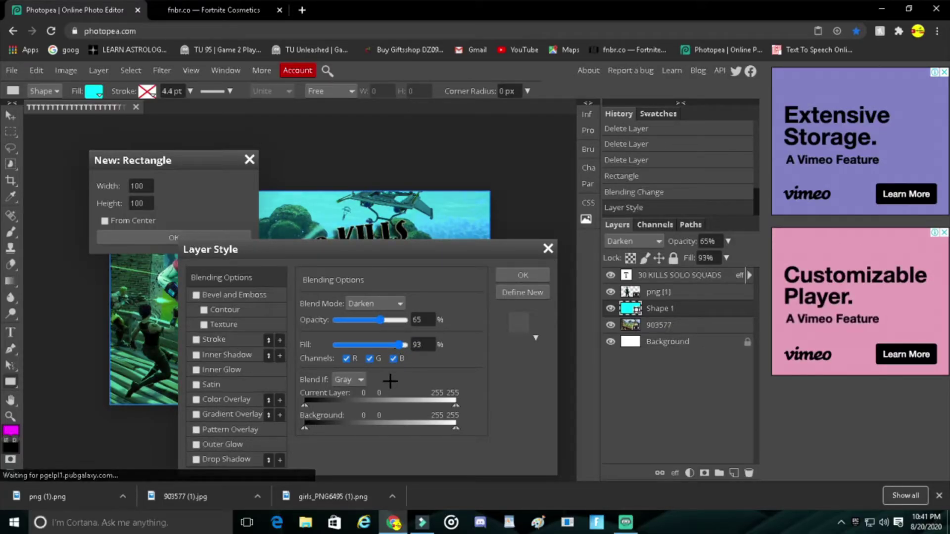
pyautogui.moveTo(310, 400); pyautogui.dragTo(372, 403)
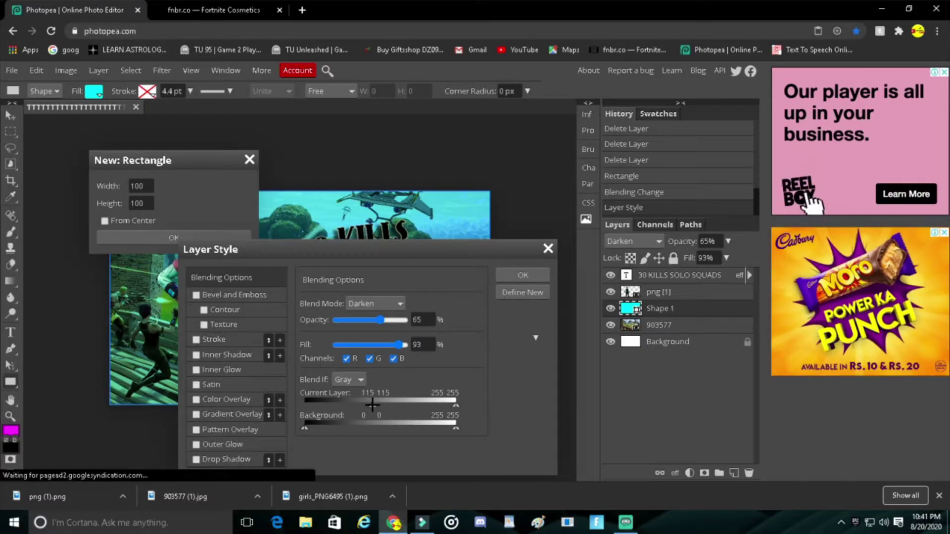
# Step: Enable Inner Shadow, Inner Glow and Drop Shadow on Shape 1, apply the layer style and dismiss the stray New: Rectangle dialog
pyautogui.click(197, 370)
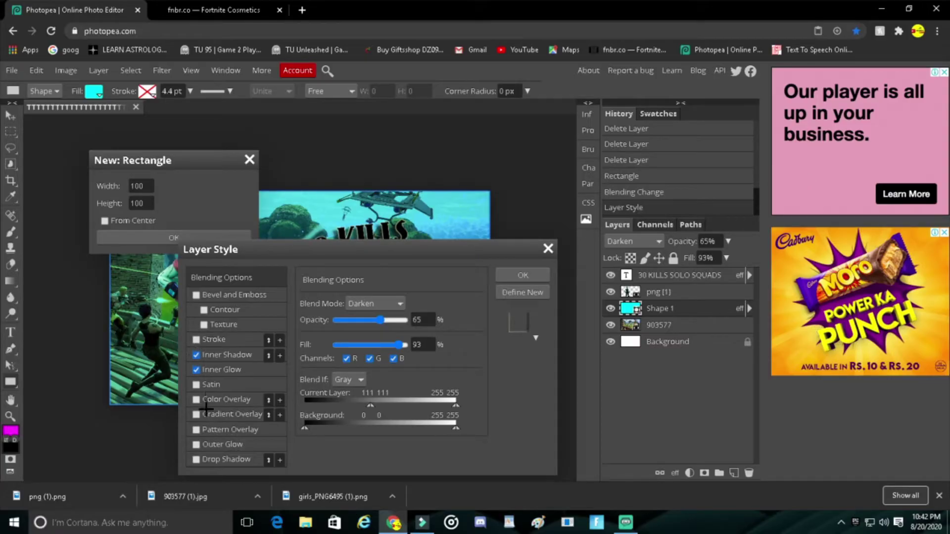
pyautogui.click(196, 445)
pyautogui.click(196, 459)
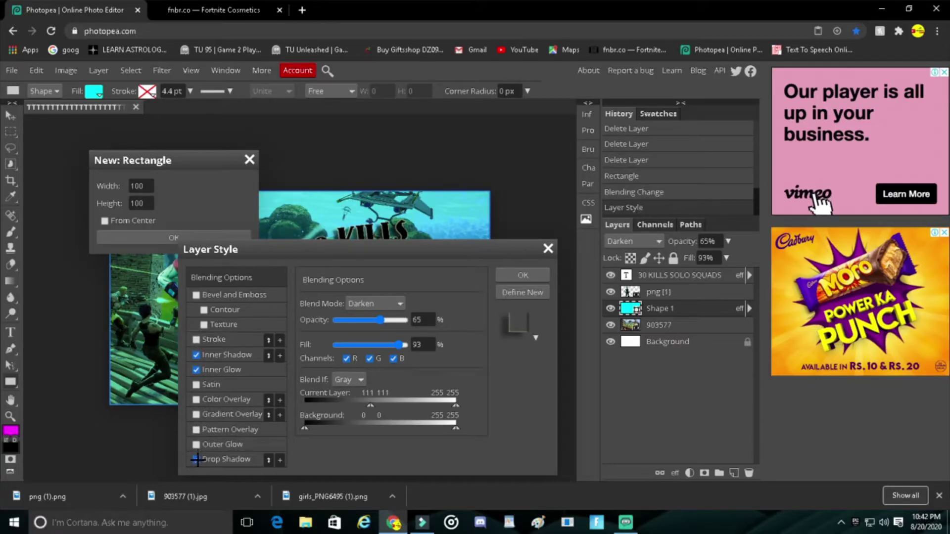
pyautogui.click(523, 275)
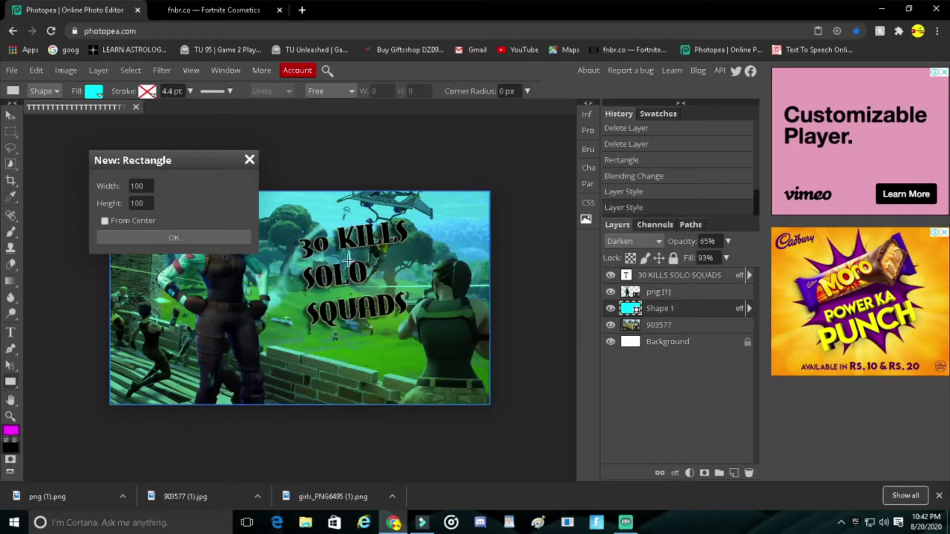
pyautogui.click(248, 161)
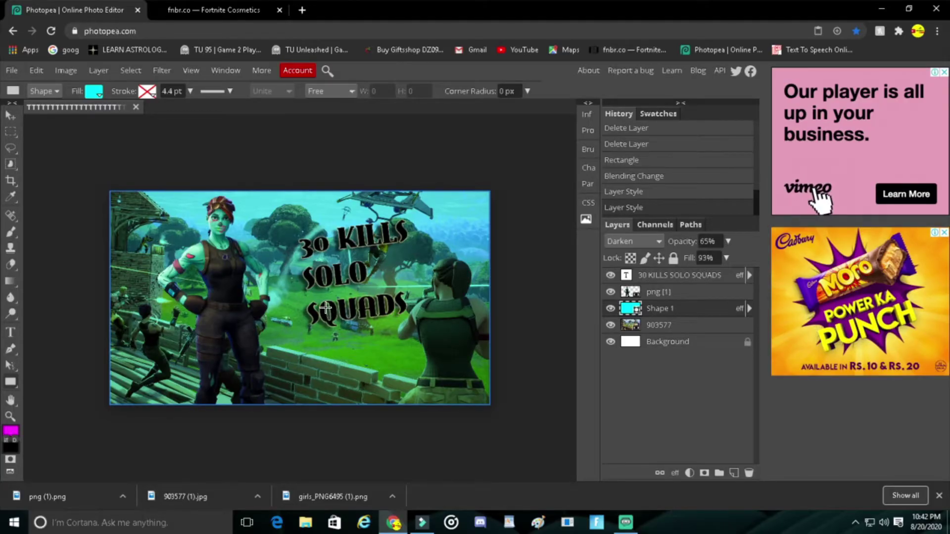
# Step: Search Google for "smoke png" in a new browser tab and open Pngtree's free smoke PNG page
pyautogui.press('t')
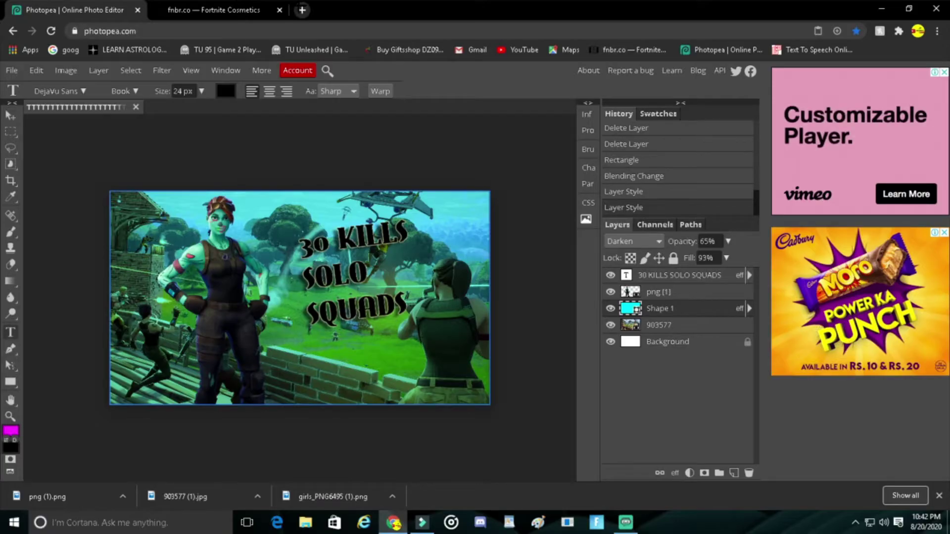
pyautogui.click(302, 10)
pyautogui.write('SMOKR')
pyautogui.press('BackSpace')
pyautogui.write('E')
pyautogui.press('BackSpace')
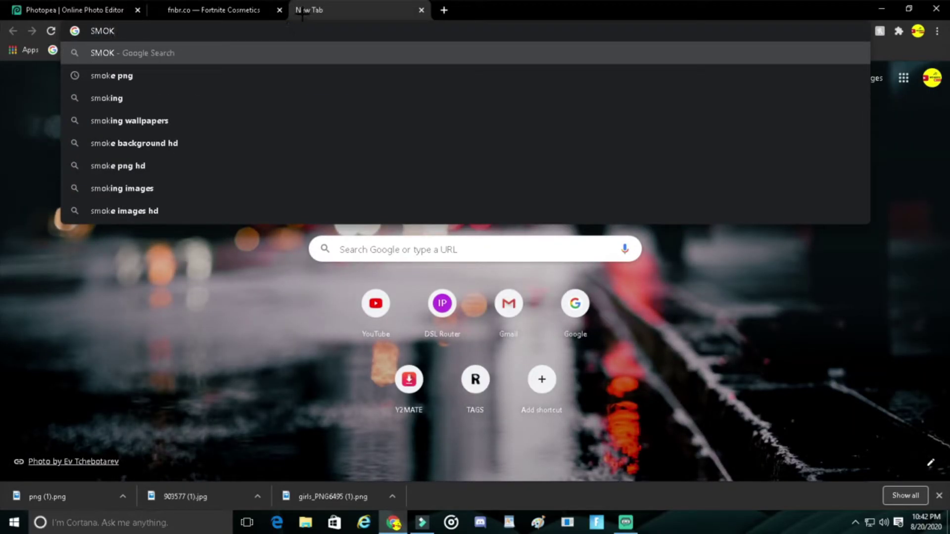
pyautogui.click(209, 69)
pyautogui.scroll(-2, 255, 94)
pyautogui.scroll(2, 263, 114)
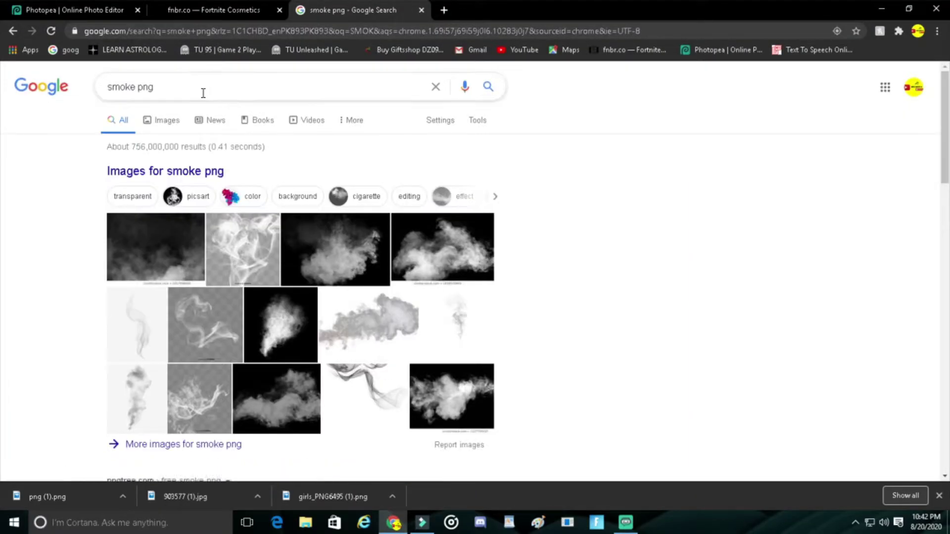
pyautogui.scroll(-4, 227, 163)
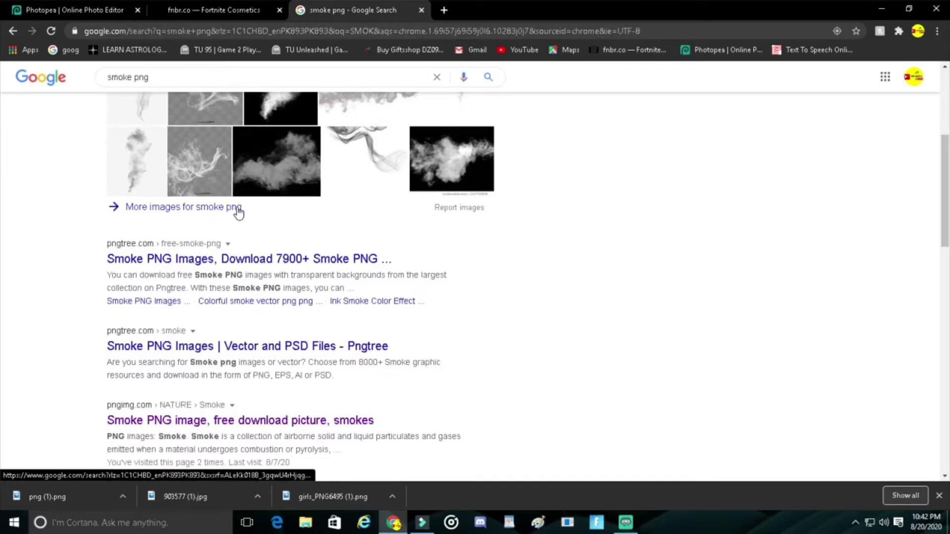
pyautogui.click(234, 262)
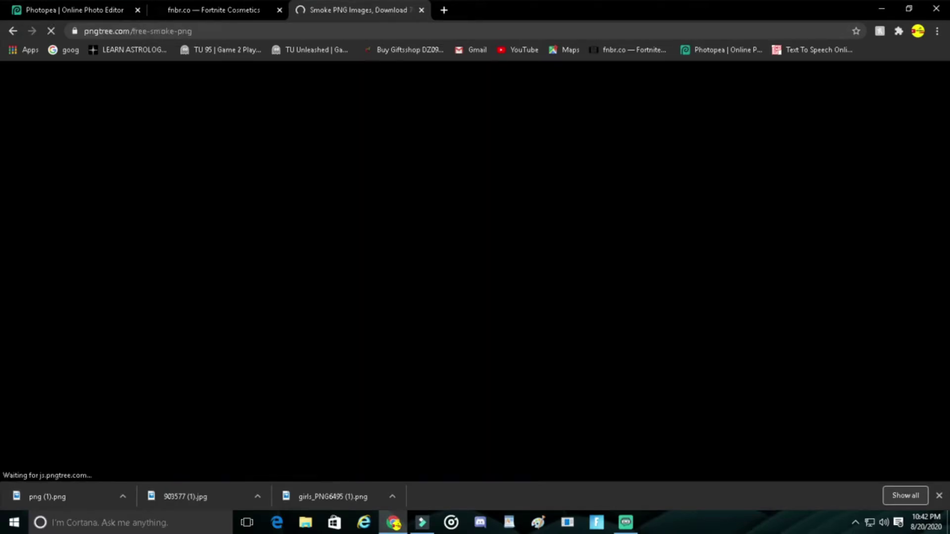
# Step: Download the simple gray-white smoke decorative image as PNG with Pngtree's free download, and return to Photopea
pyautogui.scroll(-3, 232, 260)
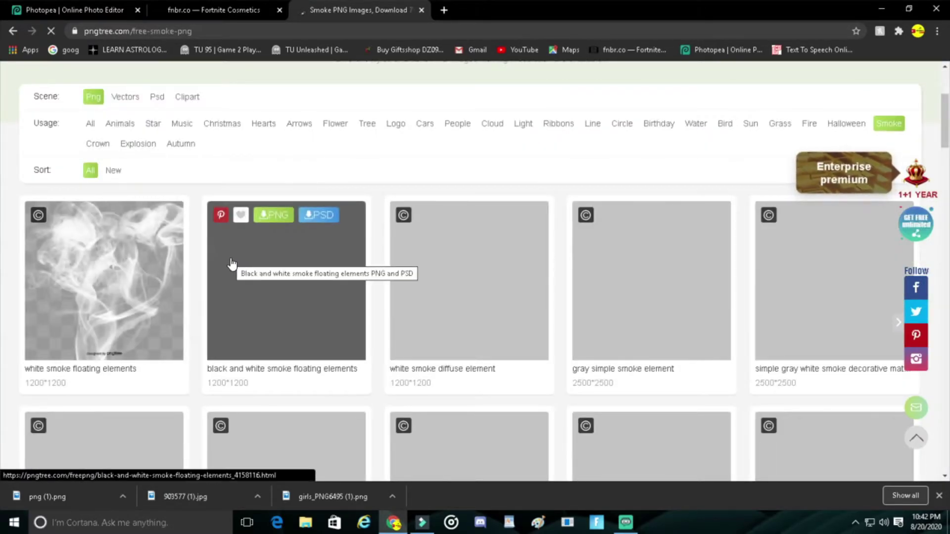
pyautogui.scroll(-3, 231, 261)
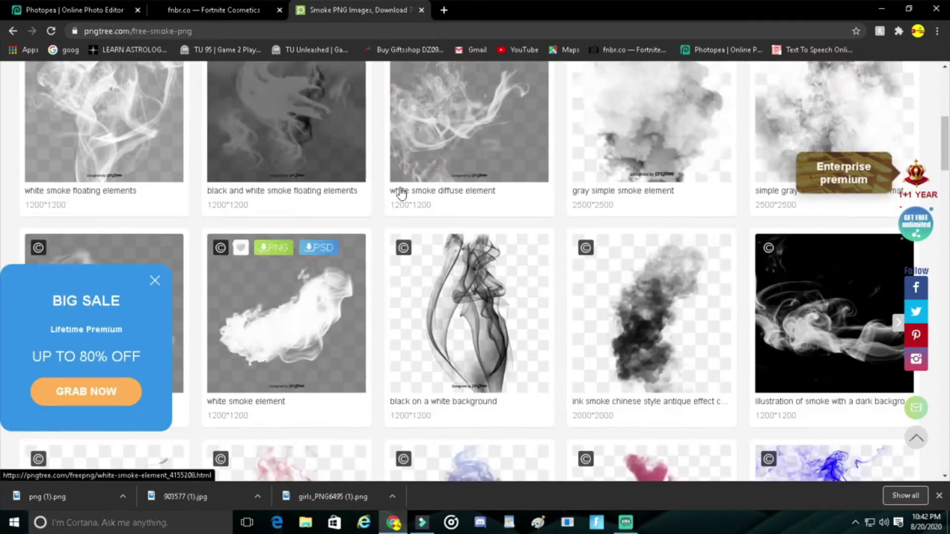
pyautogui.scroll(1, 545, 168)
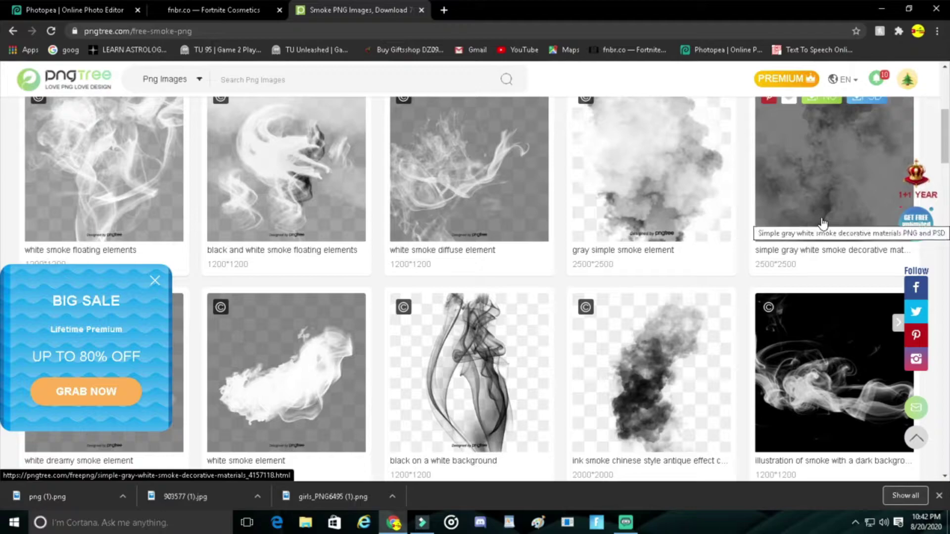
pyautogui.scroll(1, 823, 222)
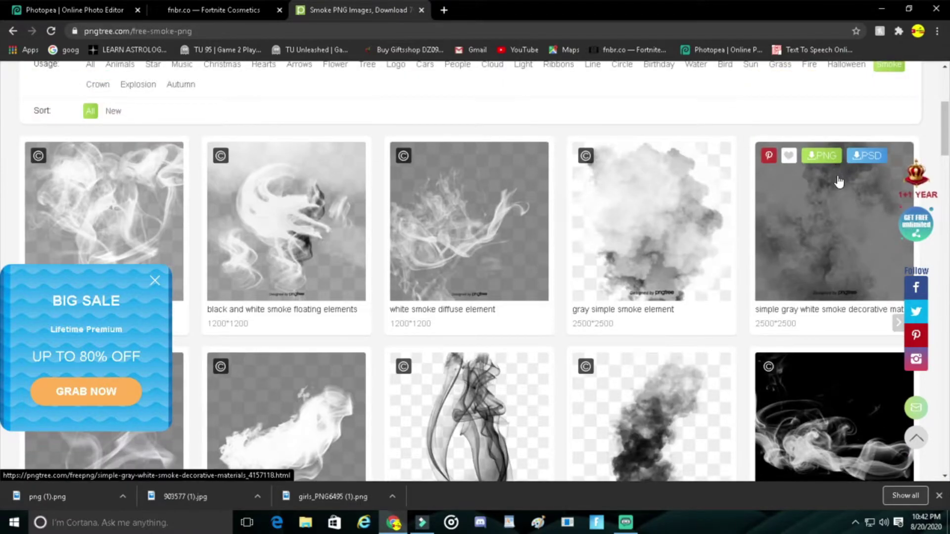
pyautogui.scroll(-3, 836, 198)
pyautogui.scroll(2, 836, 149)
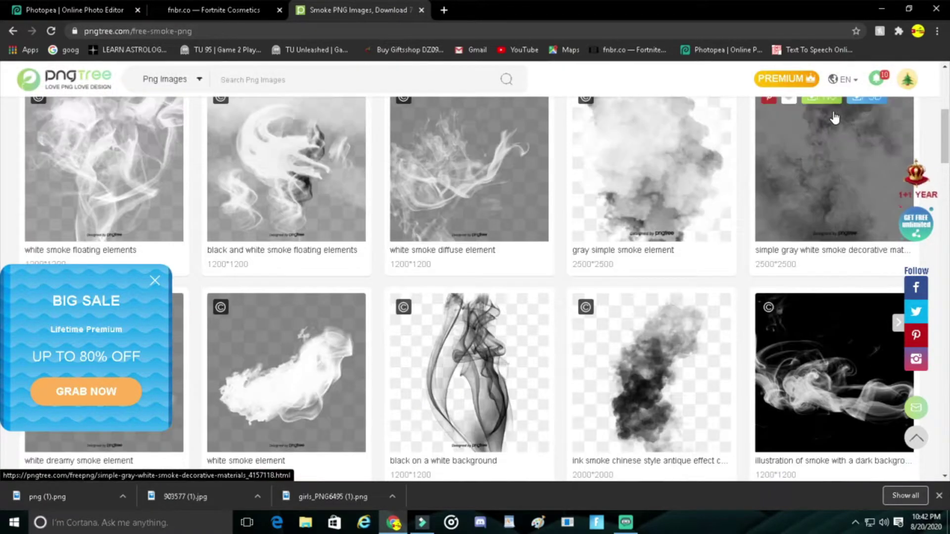
pyautogui.click(831, 108)
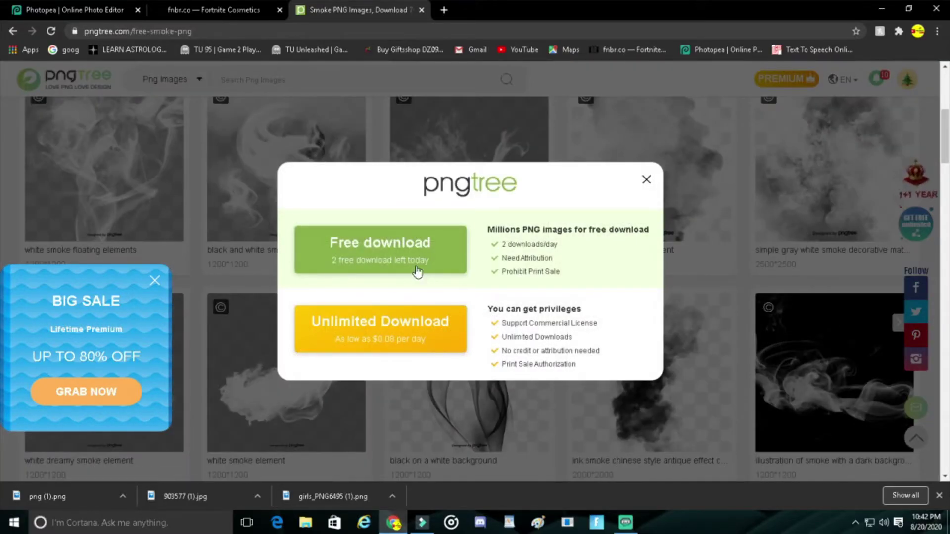
pyautogui.click(416, 266)
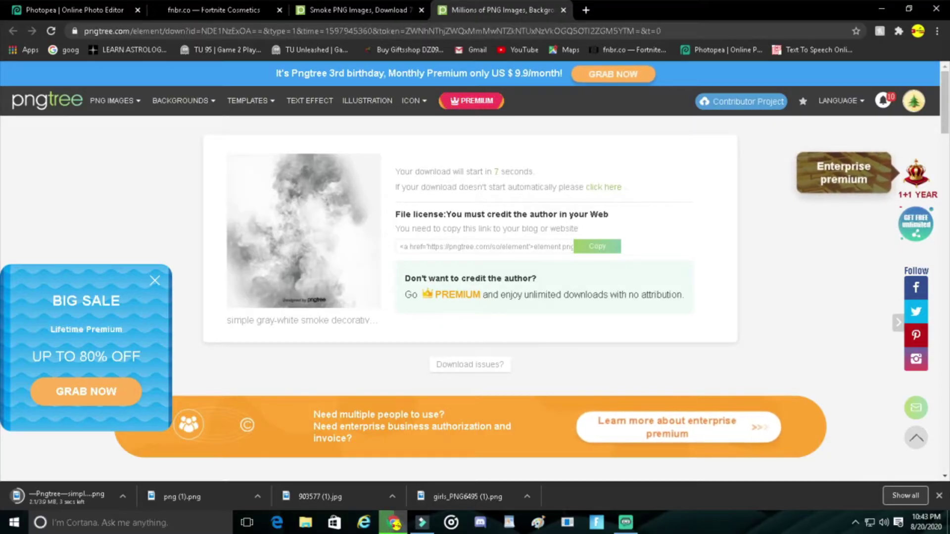
pyautogui.click(65, 6)
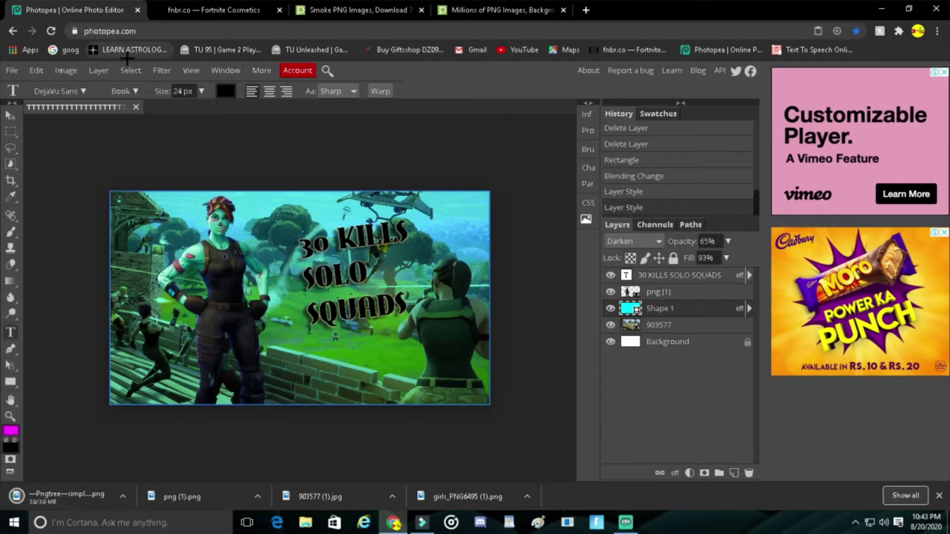
# Step: Place the downloaded Pngtree smoke image in the thumbnail directly above the Shape 1 layer
pyautogui.click(12, 71)
pyautogui.click(42, 127)
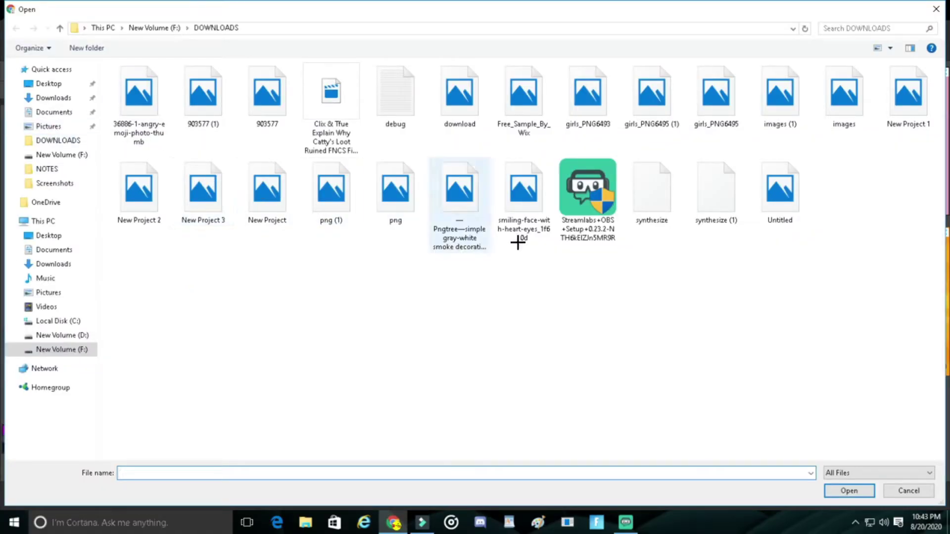
pyautogui.doubleClick(478, 226)
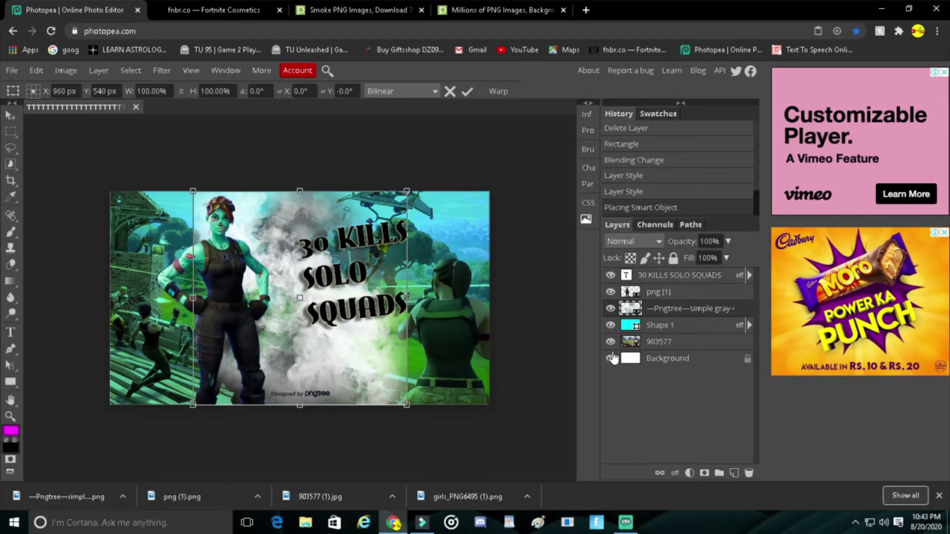
pyautogui.press('t')
pyautogui.moveTo(354, 362); pyautogui.dragTo(401, 372)
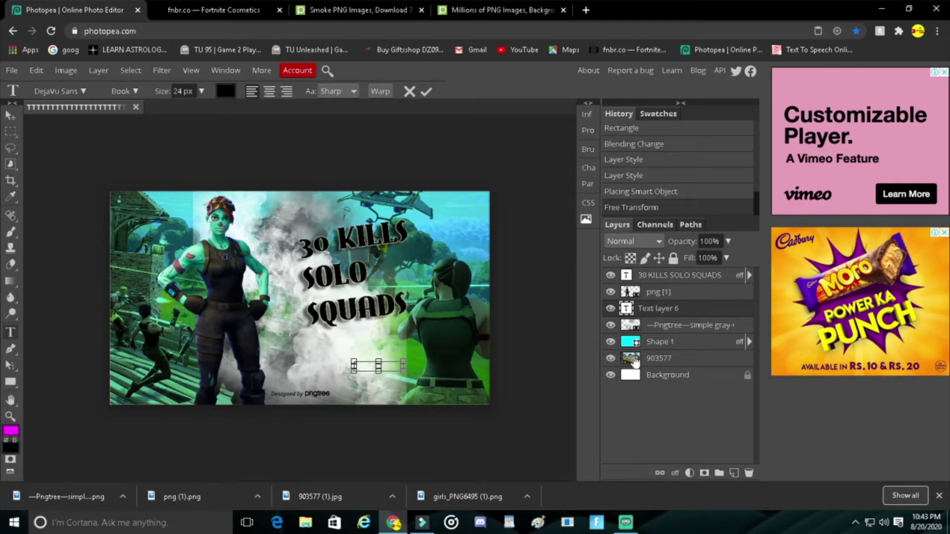
pyautogui.click(624, 310)
pyautogui.press('Delete')
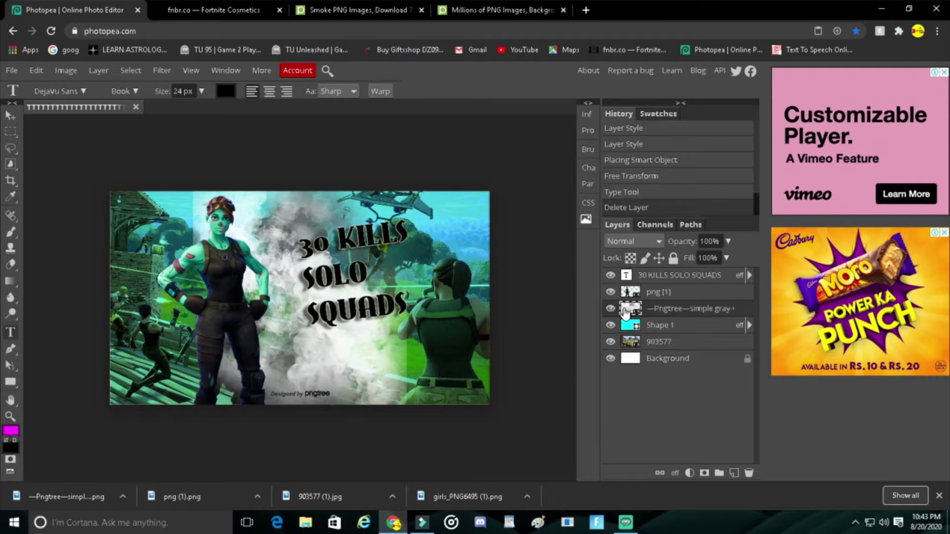
# Step: Delete the Pngtree smoke layer from the thumbnail
pyautogui.rightClick(644, 312)
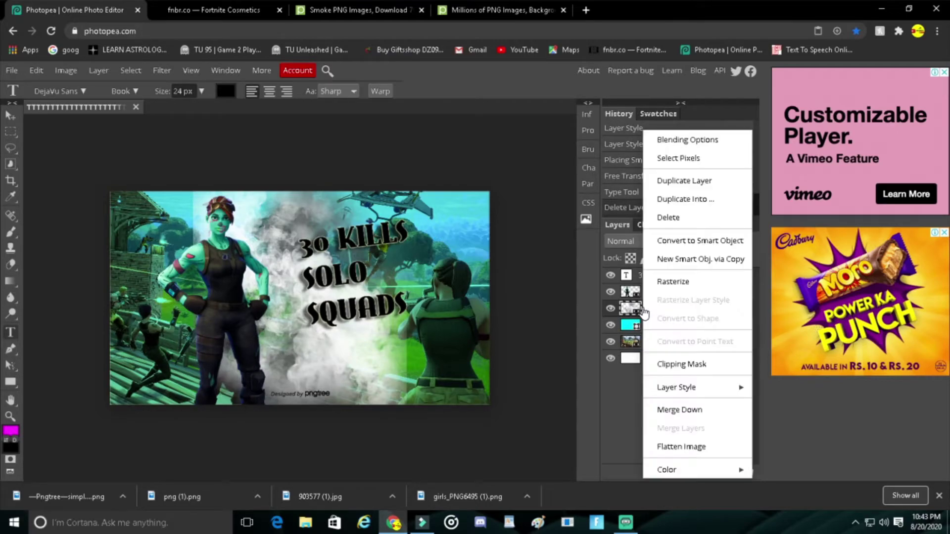
pyautogui.press('Escape')
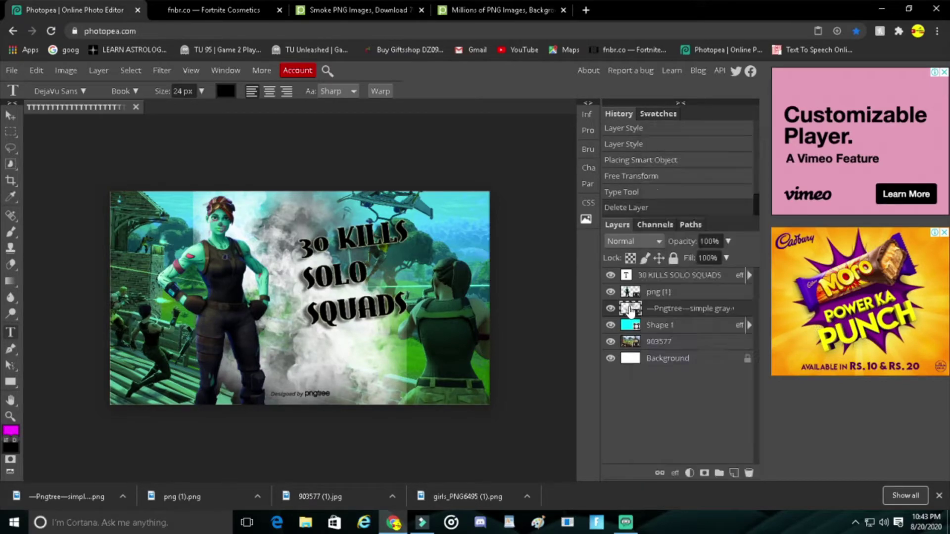
pyautogui.press('Delete')
# Step: Place the Pngtree smoke PNG again above Shape 1 and move it behind the text, centred at about X 1380, Y 558 px
pyautogui.click(11, 70)
pyautogui.click(44, 127)
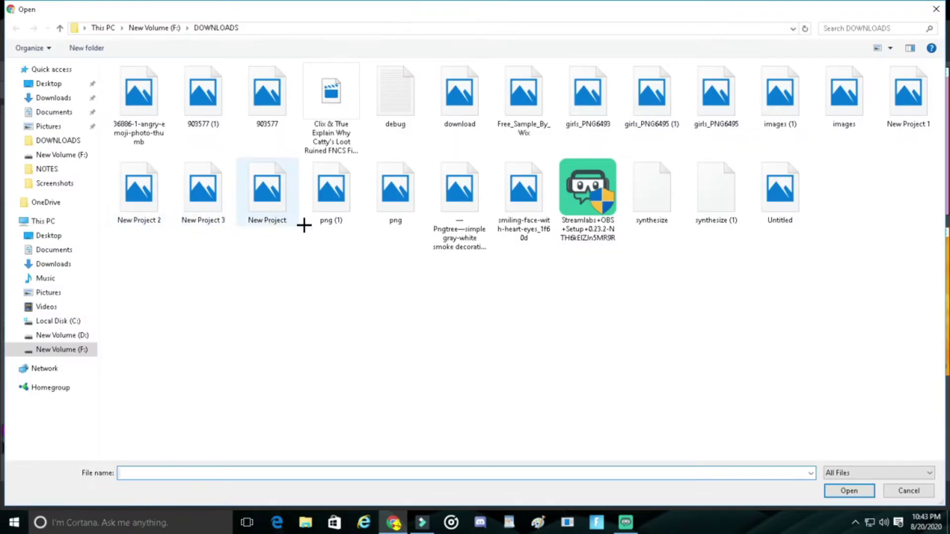
pyautogui.doubleClick(443, 221)
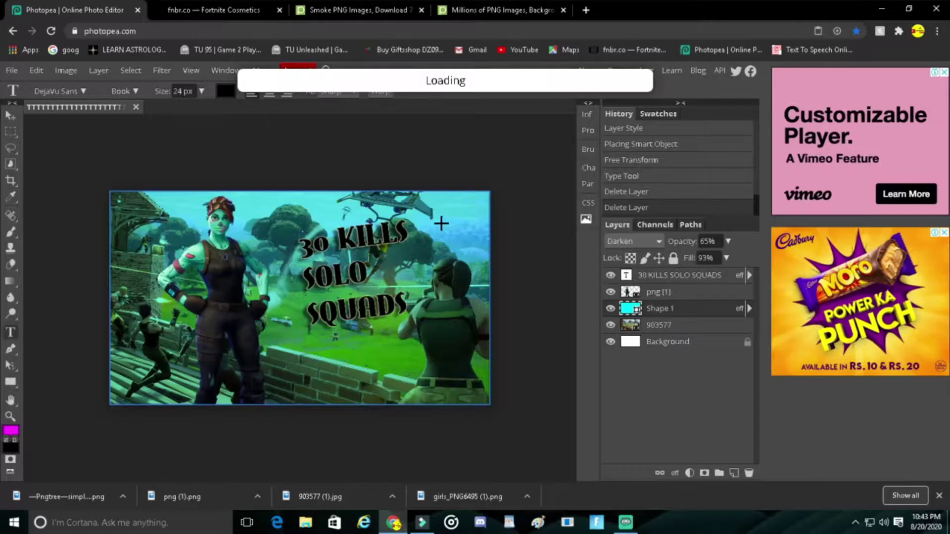
pyautogui.moveTo(325, 286); pyautogui.dragTo(369, 285)
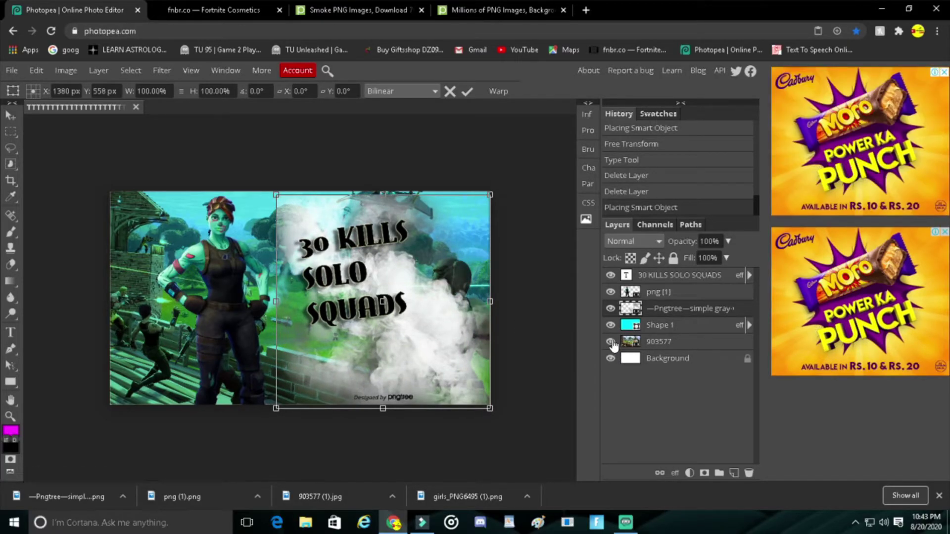
# Step: Style the smoke layer with 70% opacity, 80% fill, a Blend If Current Layer black point of 108, Inner Shadow and Drop Shadow
pyautogui.rightClick(632, 312)
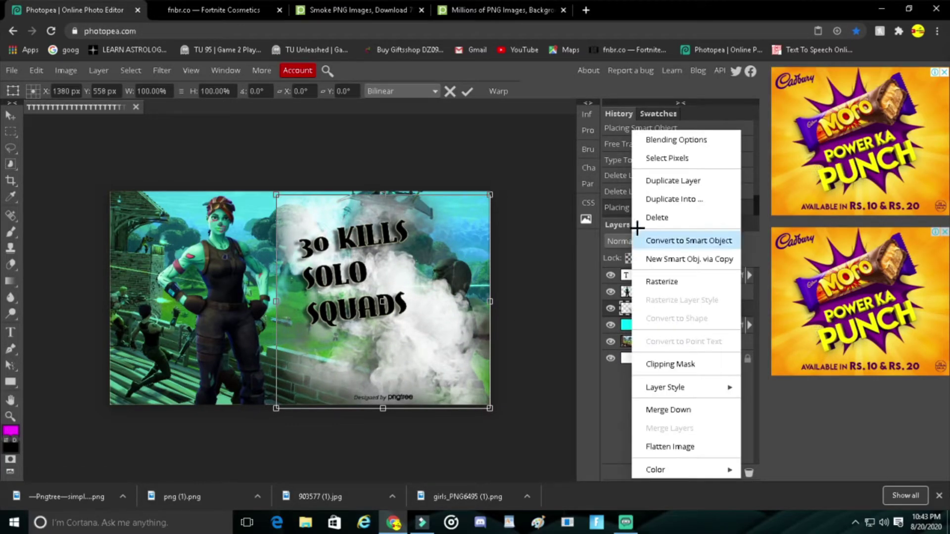
pyautogui.click(649, 140)
pyautogui.moveTo(300, 159); pyautogui.dragTo(694, 225)
pyautogui.moveTo(690, 296); pyautogui.dragTo(688, 297)
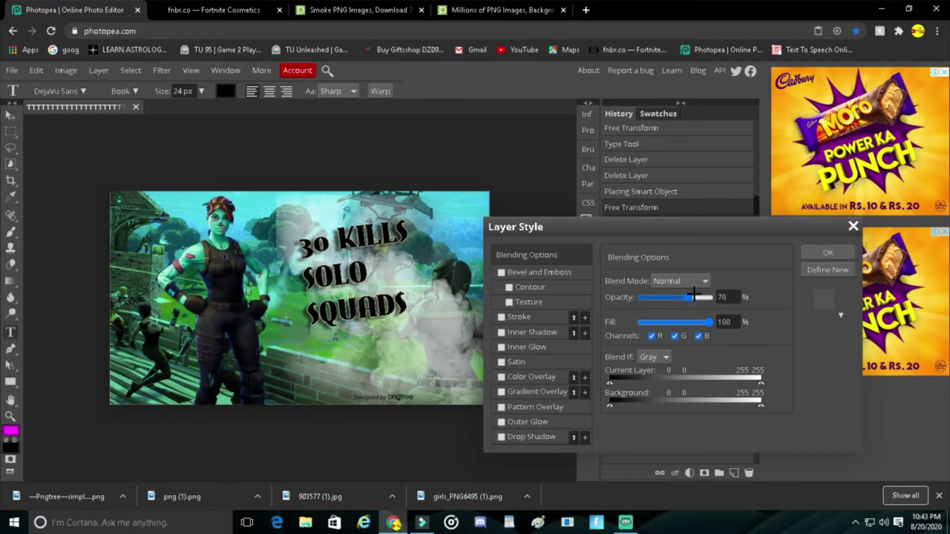
pyautogui.moveTo(703, 323); pyautogui.dragTo(696, 323)
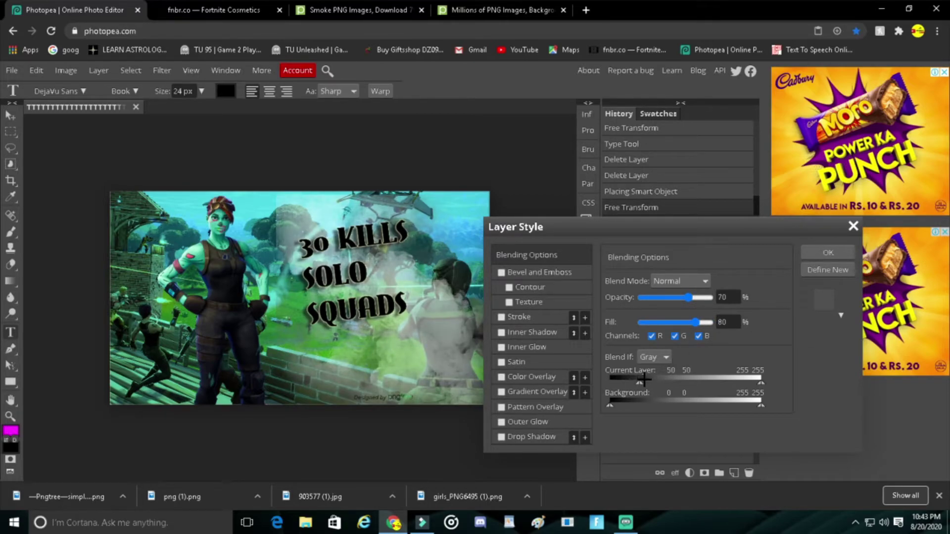
pyautogui.moveTo(673, 375); pyautogui.dragTo(673, 381)
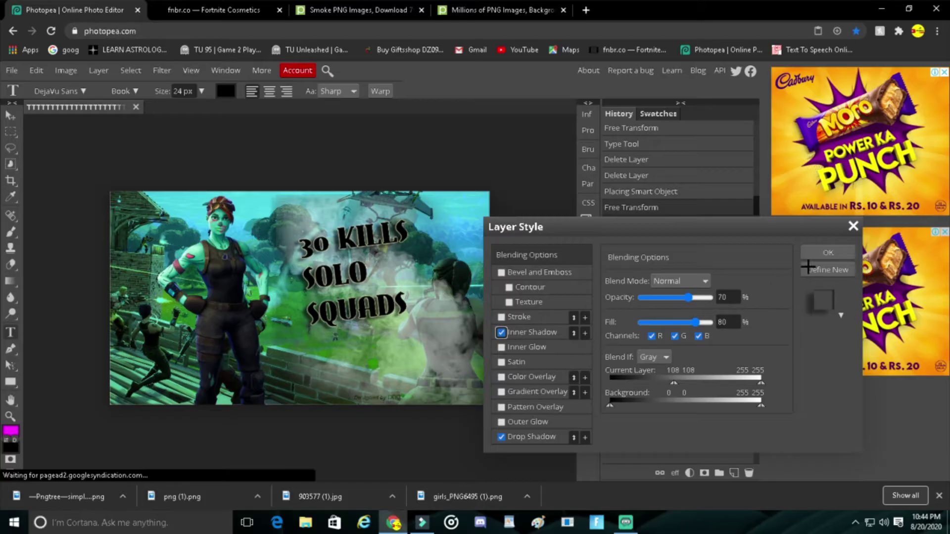
pyautogui.click(825, 252)
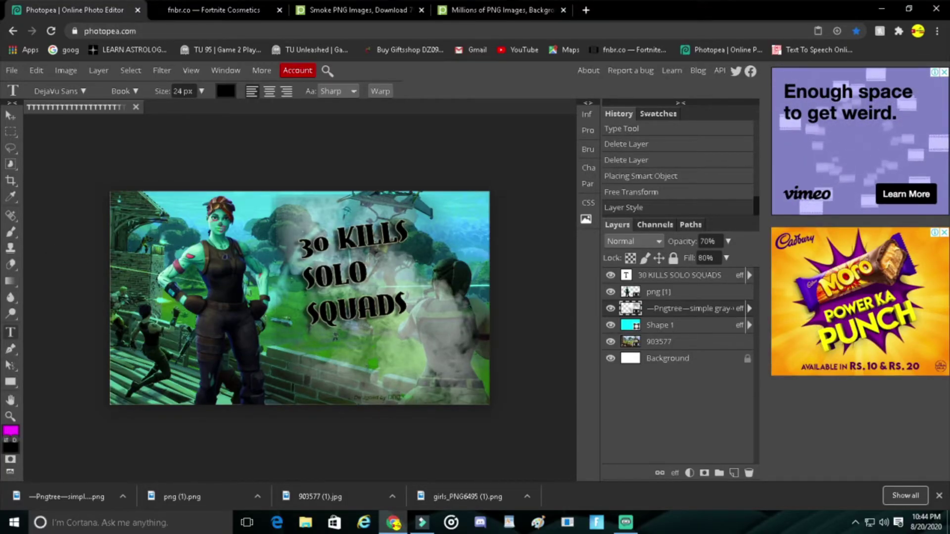
# Step: Find super saiyan PNG images on KindPNG in the Pngtree download tab and open the 961x1588 blue aura's download page
pyautogui.click(500, 10)
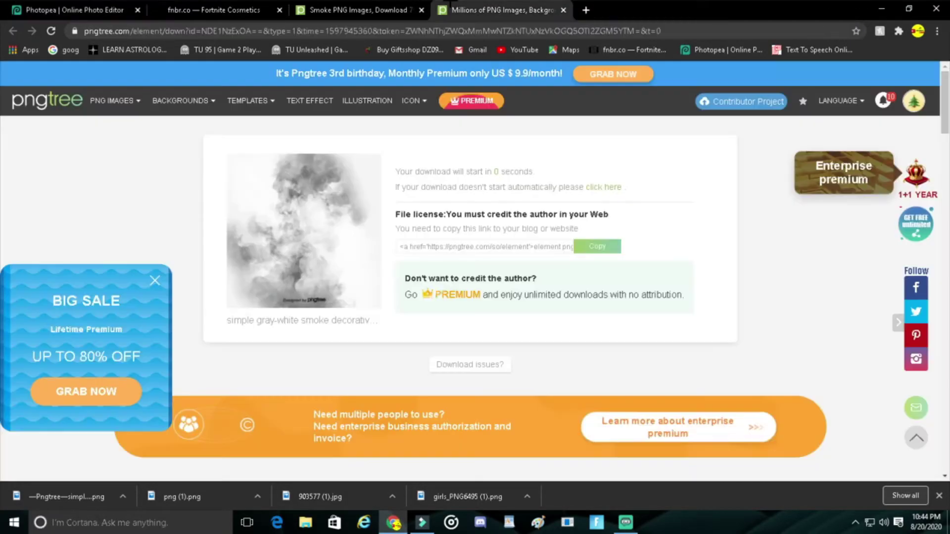
pyautogui.click(345, 31)
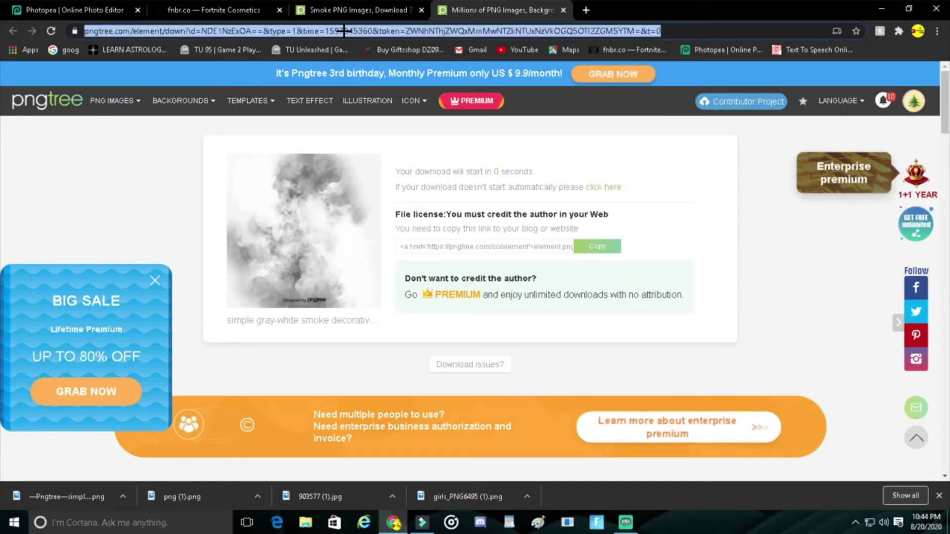
pyautogui.write('SAYIN')
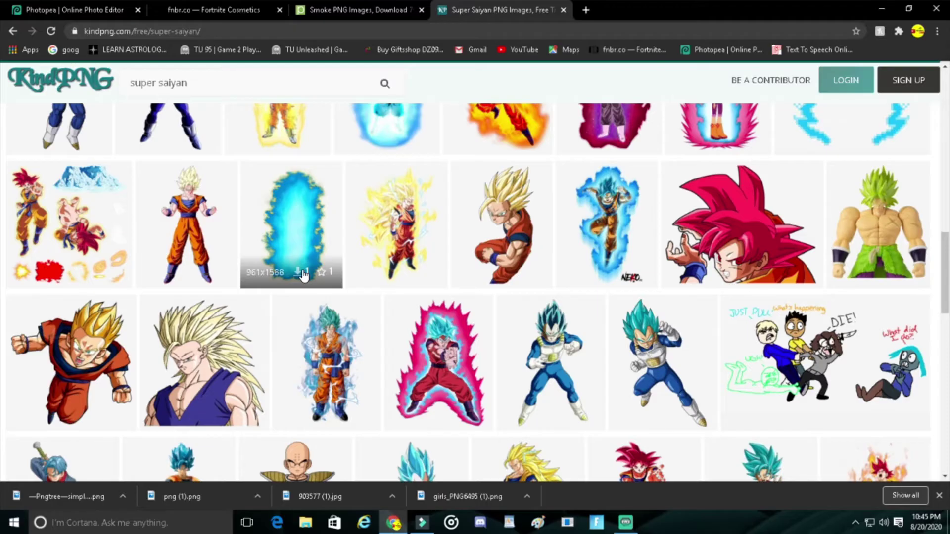
pyautogui.click(278, 247)
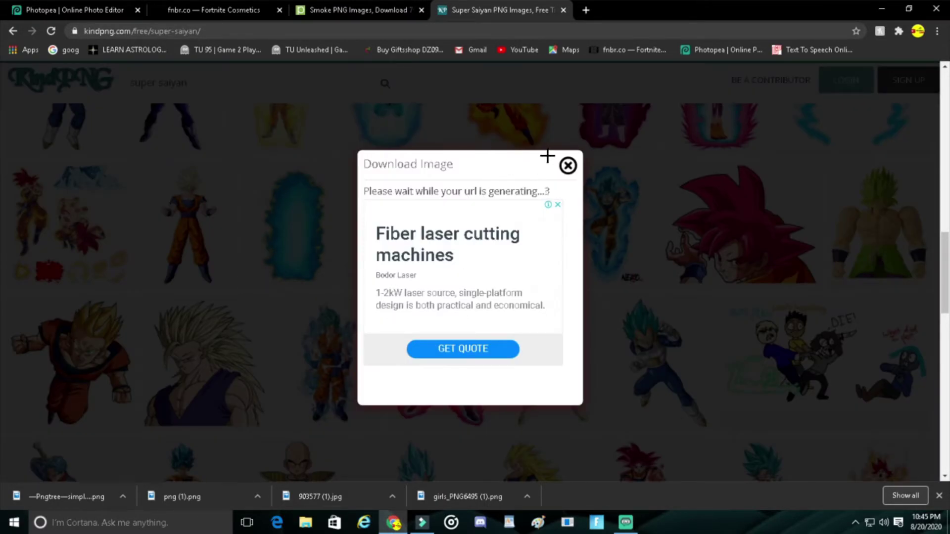
pyautogui.click(568, 166)
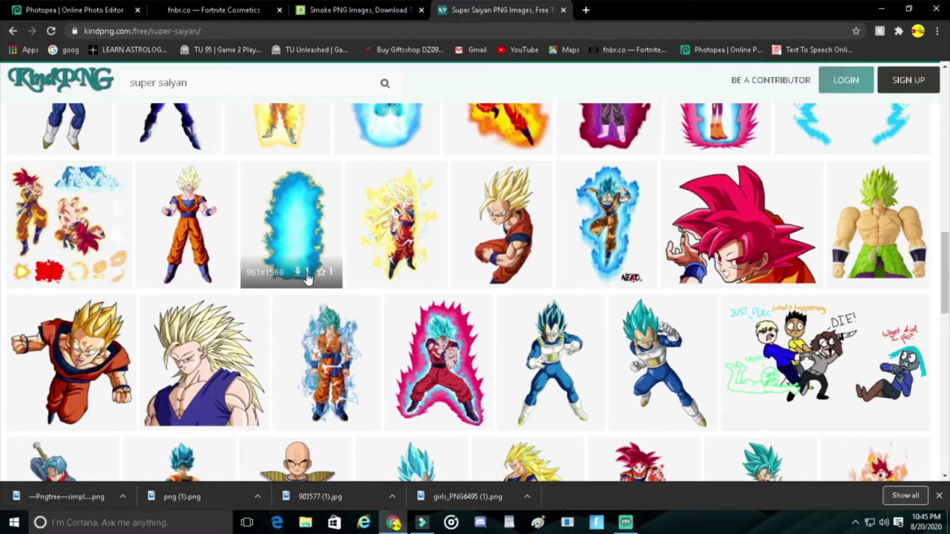
pyautogui.click(290, 229)
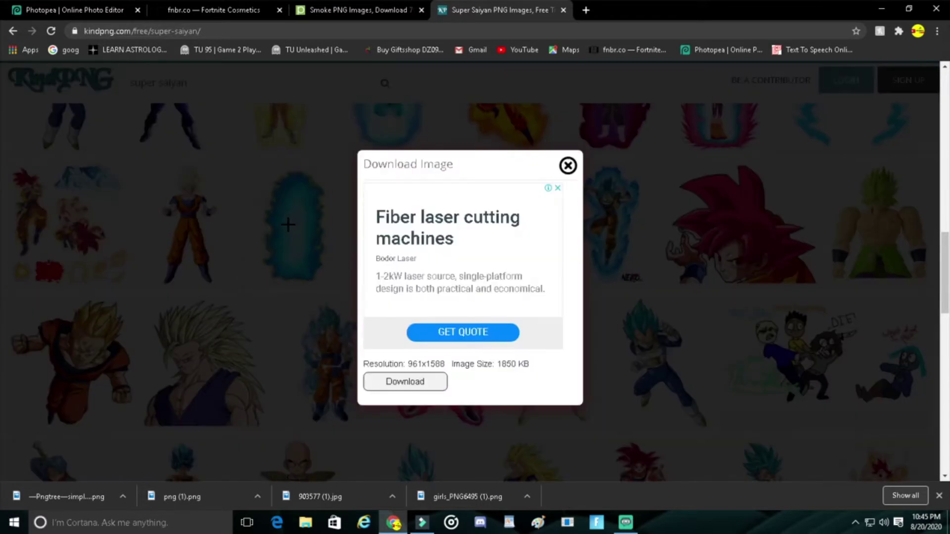
pyautogui.click(431, 376)
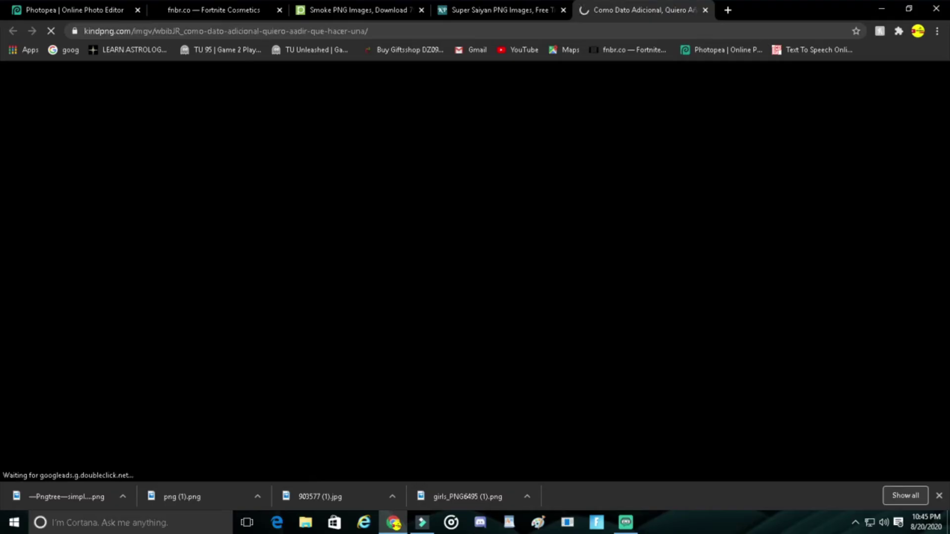
# Step: Download the blue aura as a transparent PNG and cancel the duplicate download
pyautogui.scroll(-4, 395, 316)
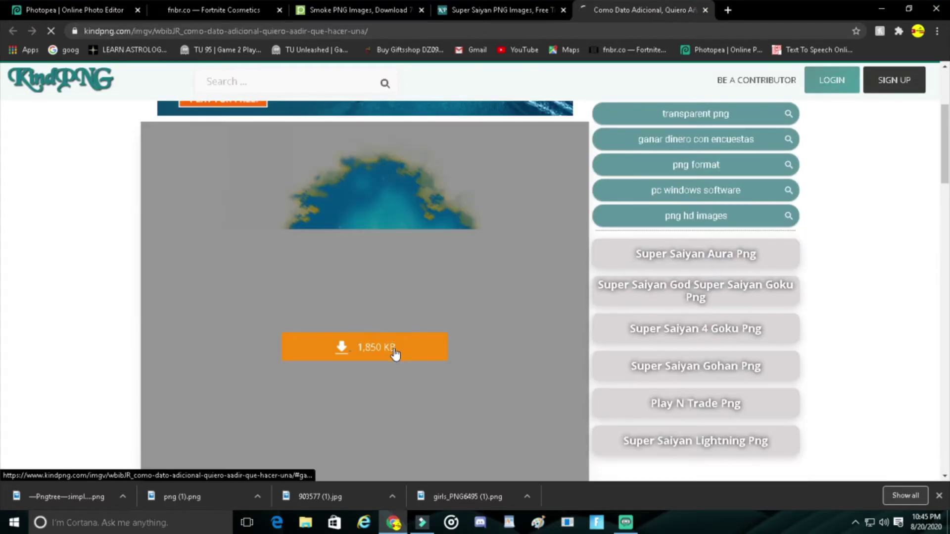
pyautogui.click(395, 351)
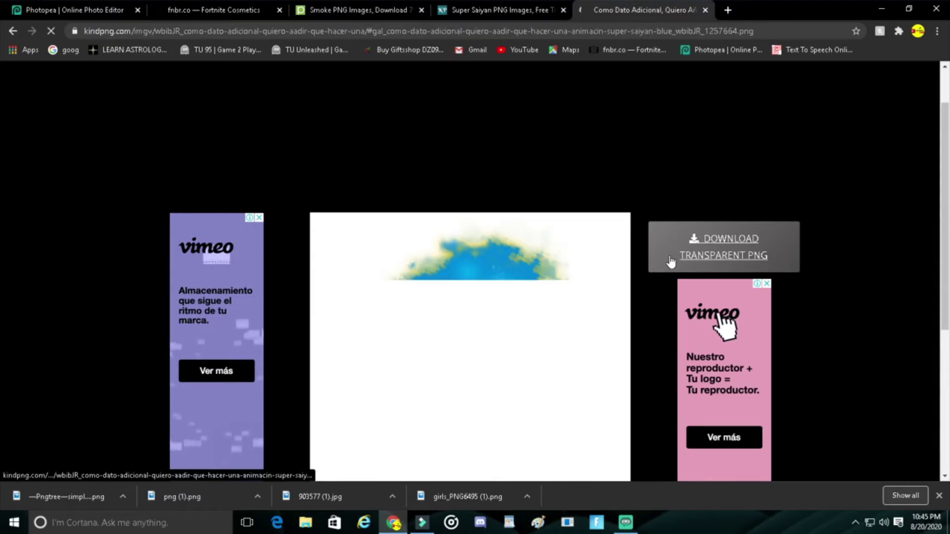
pyautogui.click(671, 261)
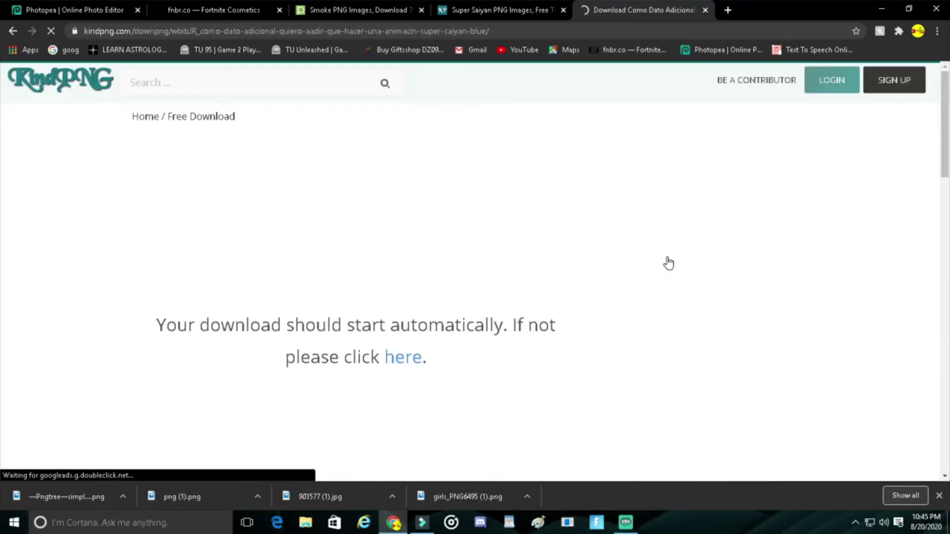
pyautogui.click(403, 357)
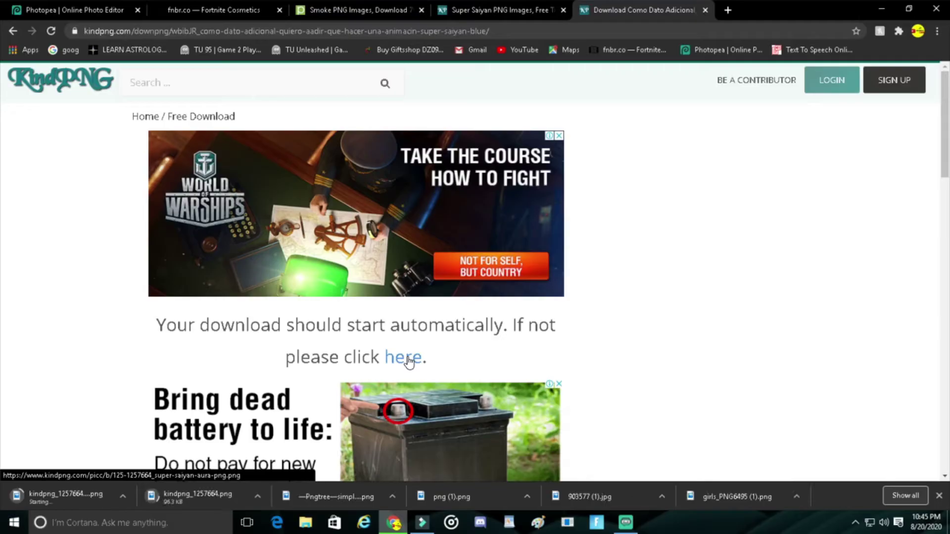
pyautogui.click(257, 495)
pyautogui.click(258, 476)
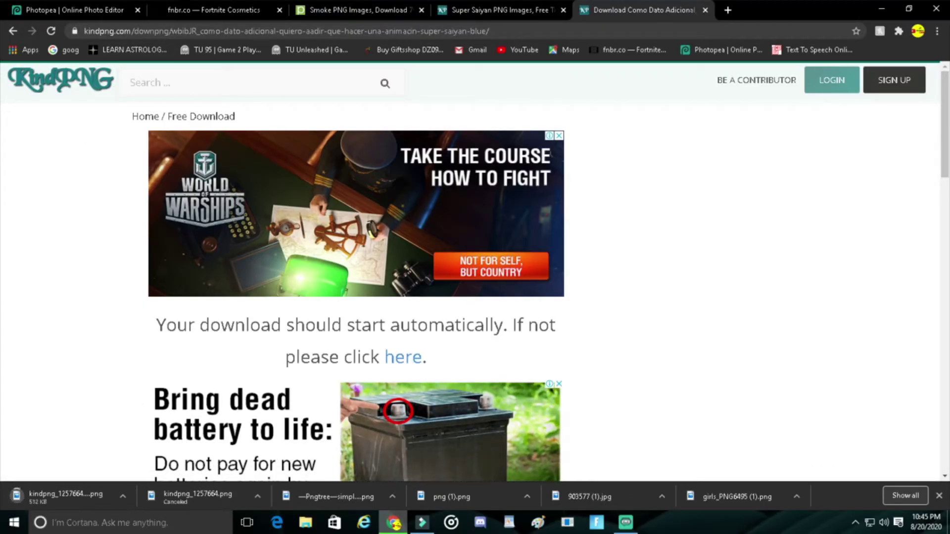
# Step: Switch back to Photopea and place the kindpng_1257664 (1) image directly above the 903577 layer
pyautogui.click(75, 10)
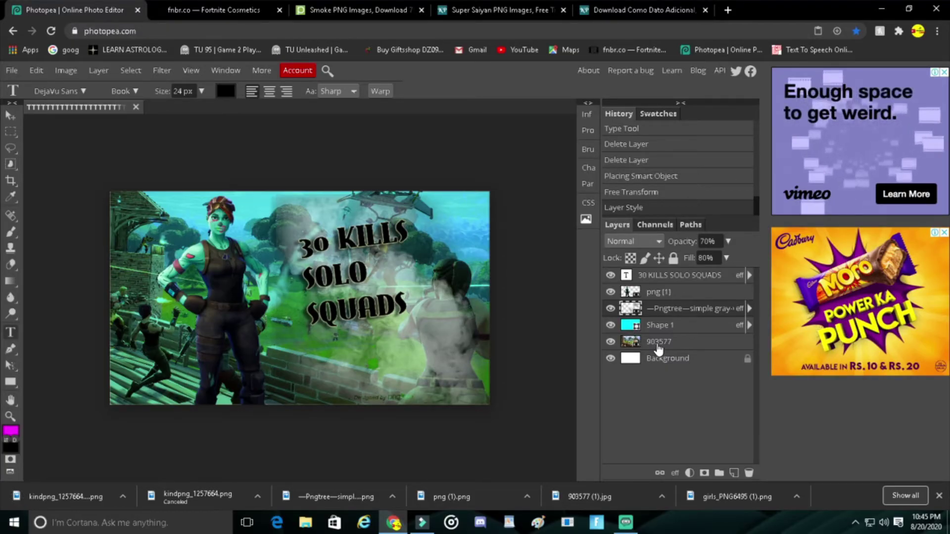
pyautogui.click(658, 344)
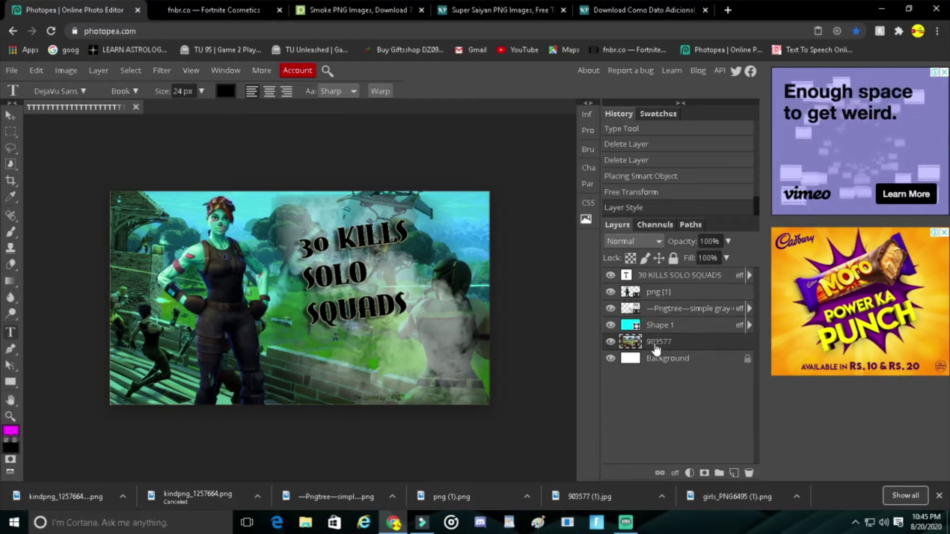
pyautogui.click(11, 70)
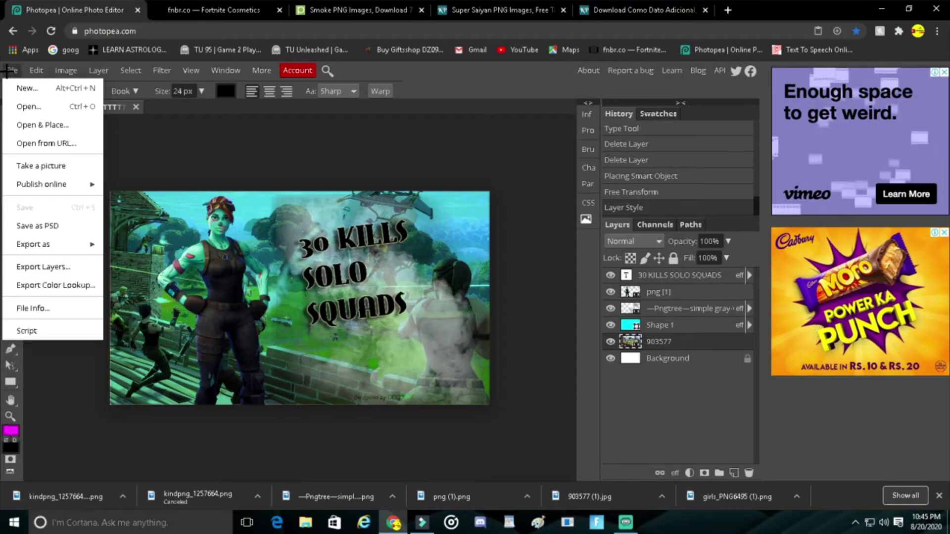
pyautogui.click(29, 126)
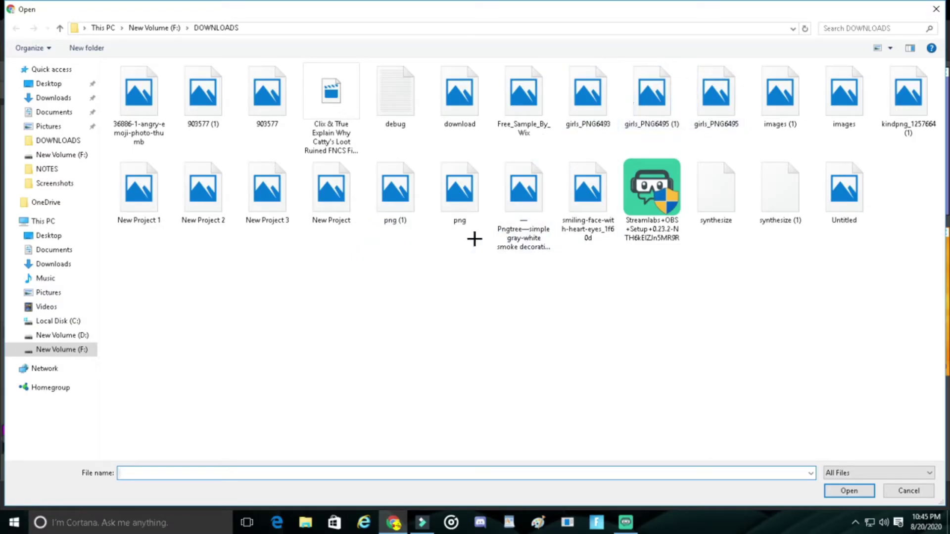
pyautogui.doubleClick(886, 123)
# Step: Move the blue aura behind the character and stretch it to about 132.57% width and 115% height, centred at about X 548, Y 528 px
pyautogui.moveTo(277, 301); pyautogui.dragTo(220, 322)
pyautogui.moveTo(220, 201); pyautogui.dragTo(223, 184)
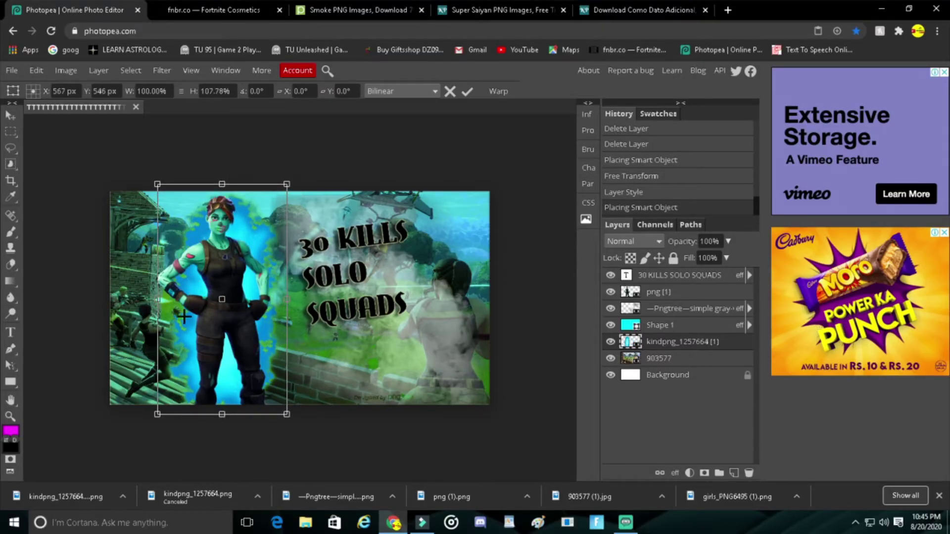
pyautogui.moveTo(152, 300); pyautogui.dragTo(140, 299)
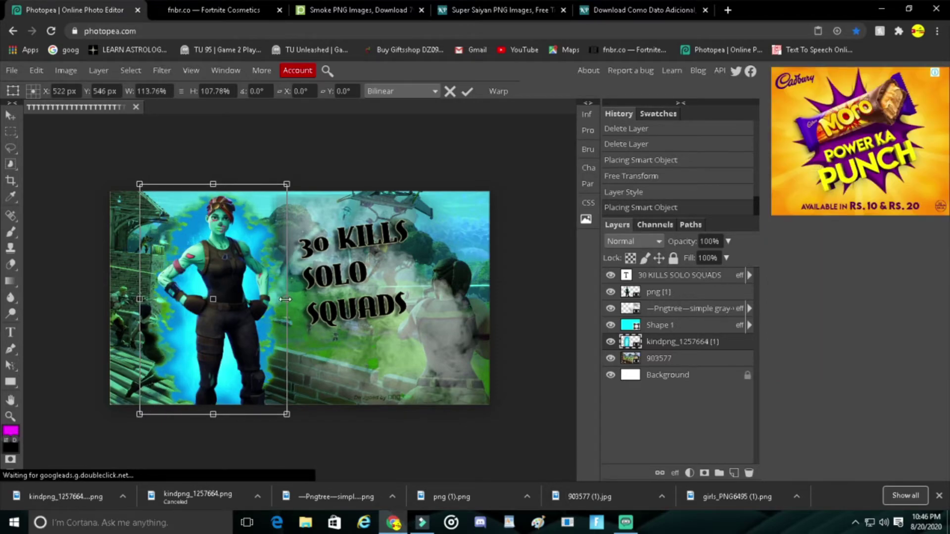
pyautogui.moveTo(287, 299); pyautogui.dragTo(309, 296)
pyautogui.moveTo(223, 184); pyautogui.dragTo(223, 172)
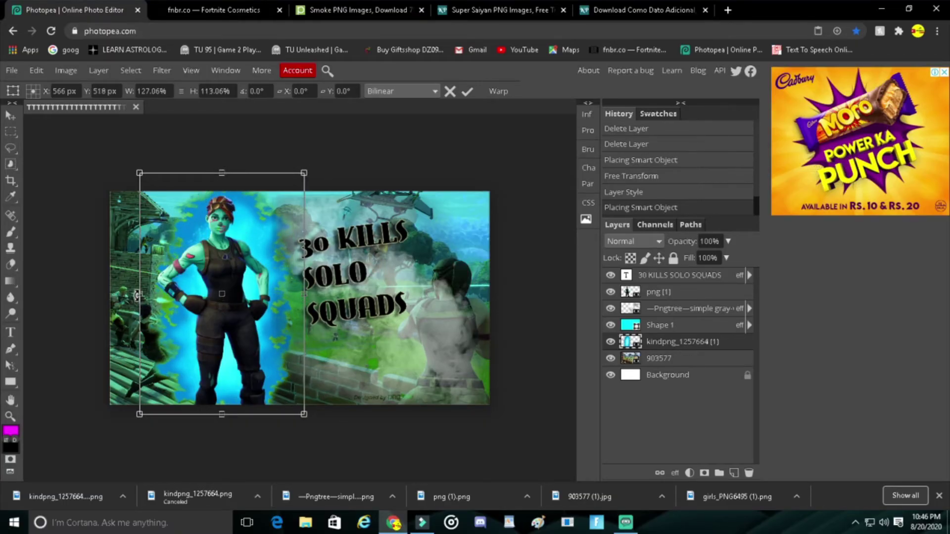
pyautogui.moveTo(141, 292); pyautogui.dragTo(133, 293)
pyautogui.moveTo(217, 416); pyautogui.dragTo(219, 419)
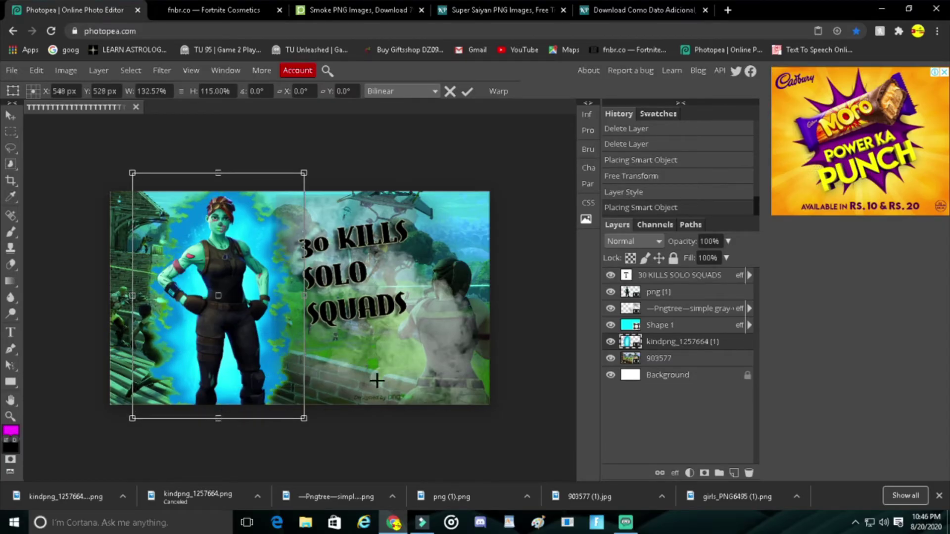
# Step: Set the aura layer's opacity to 78% and enable Outer Glow, Inner Shadow, Inner Glow and Drop Shadow on it
pyautogui.rightClick(636, 346)
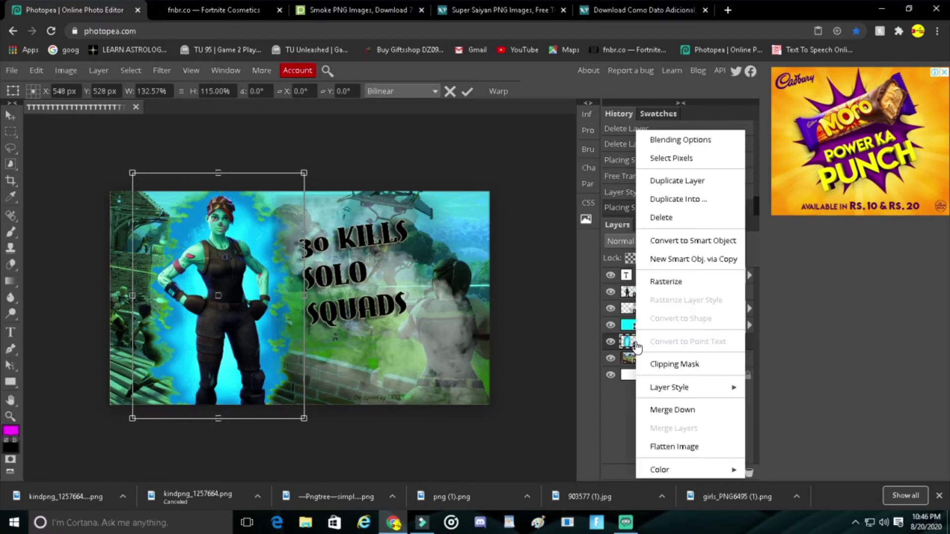
pyautogui.click(669, 142)
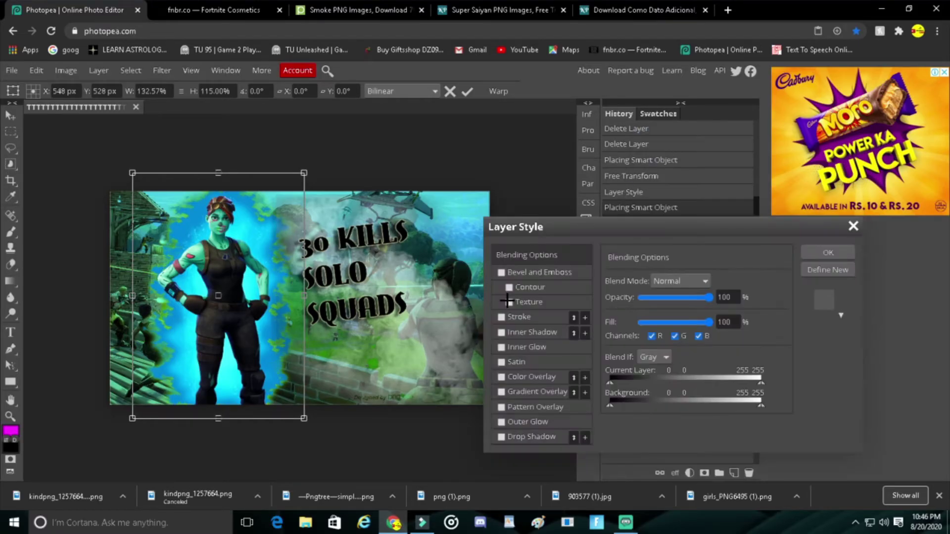
pyautogui.moveTo(698, 299); pyautogui.dragTo(693, 299)
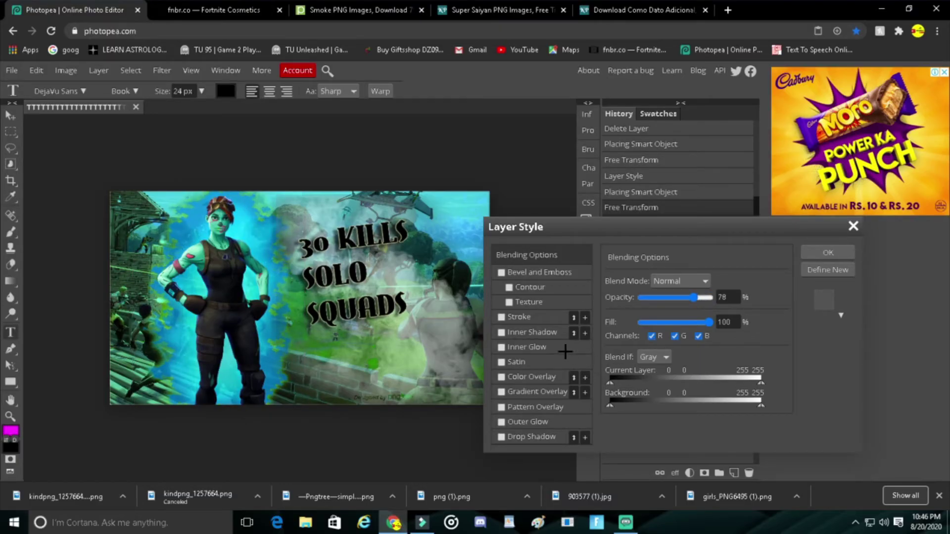
pyautogui.click(501, 422)
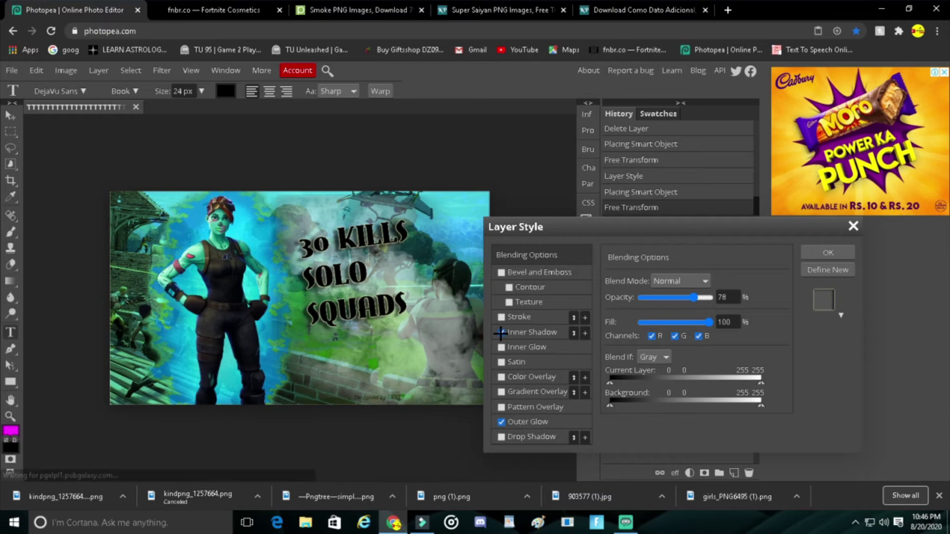
pyautogui.click(502, 333)
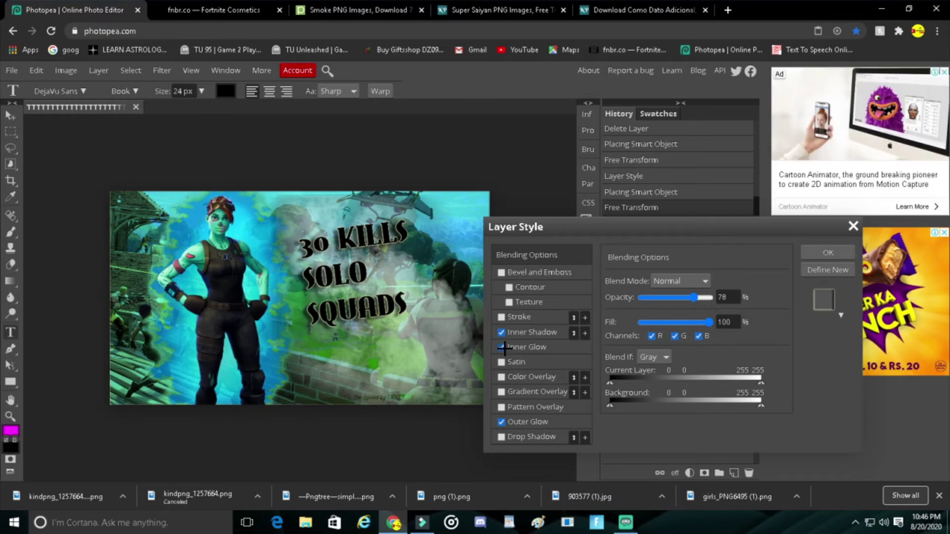
pyautogui.click(502, 437)
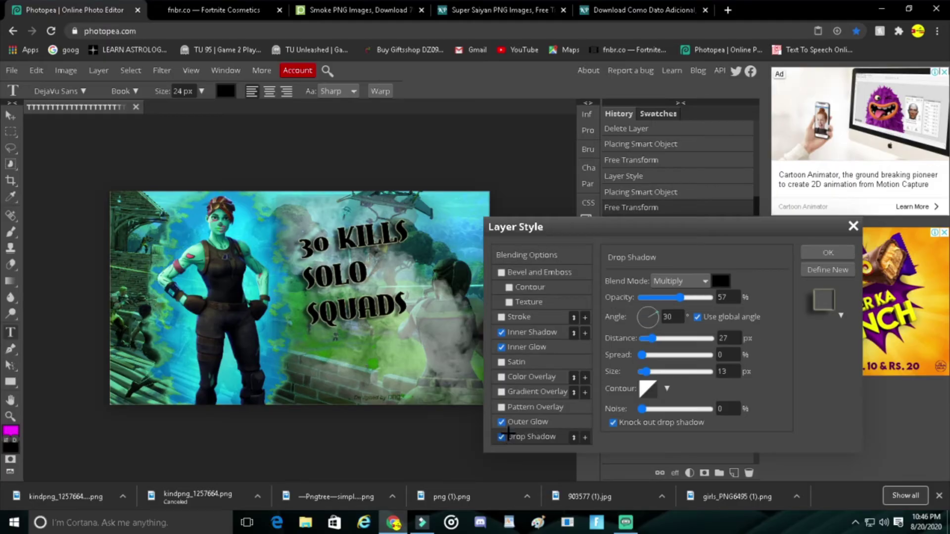
# Step: Set the aura's drop shadow to 45 px distance and 47% opacity, and apply the layer style
pyautogui.click(658, 339)
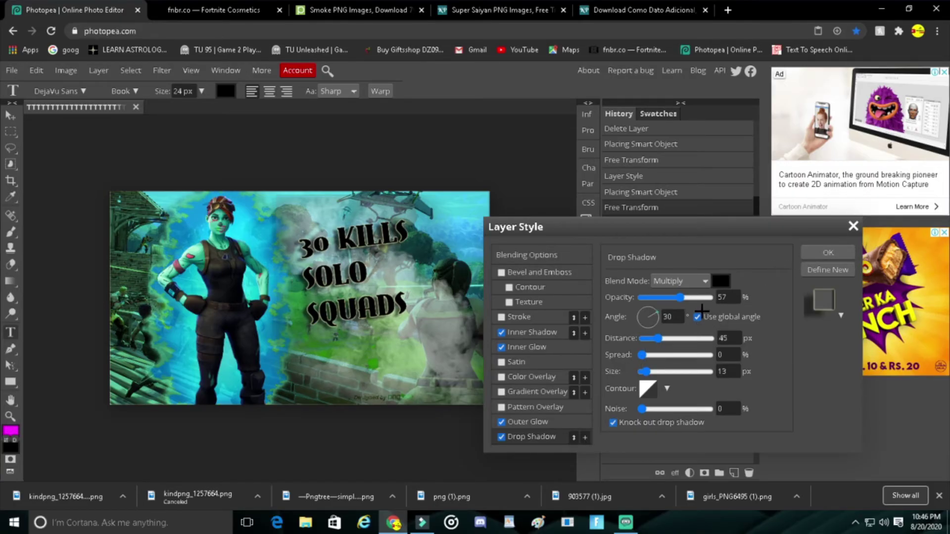
pyautogui.scroll(-6, 723, 306)
pyautogui.moveTo(673, 297); pyautogui.dragTo(668, 297)
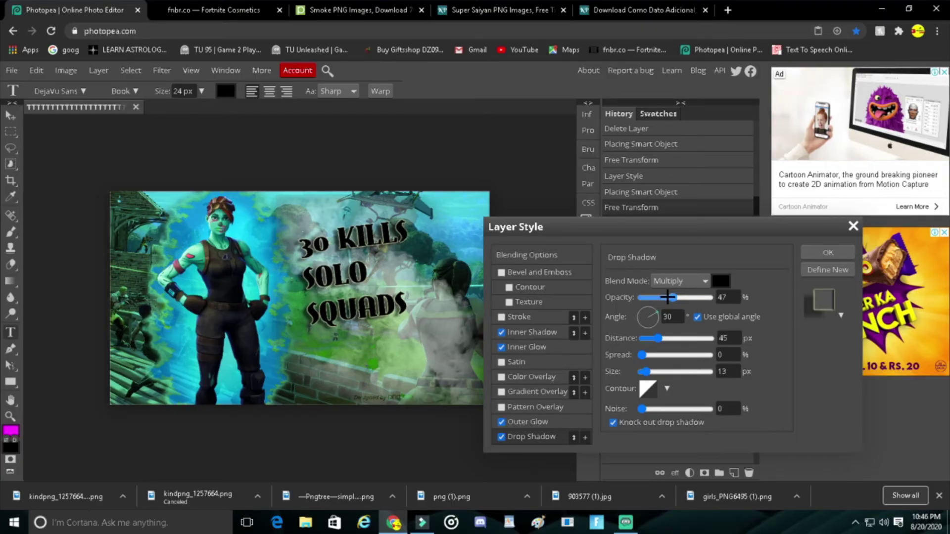
pyautogui.click(841, 253)
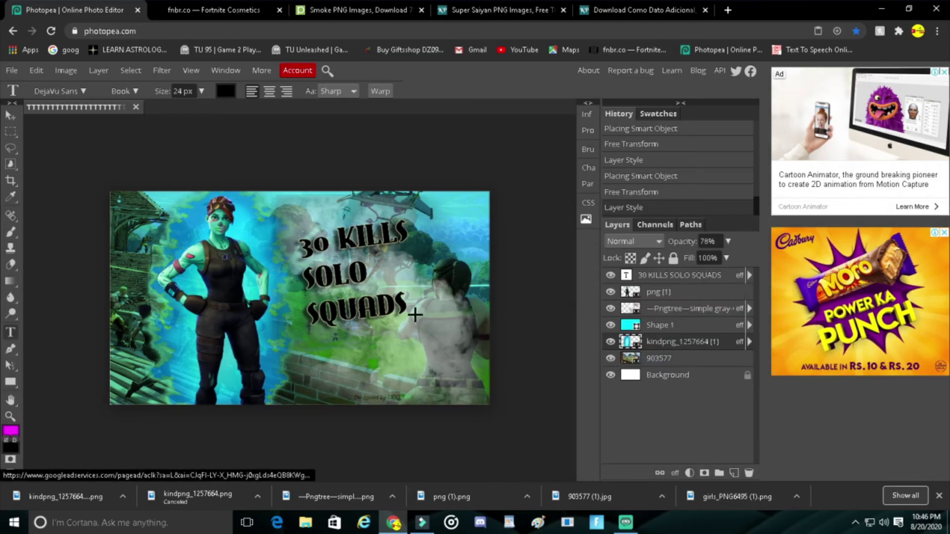